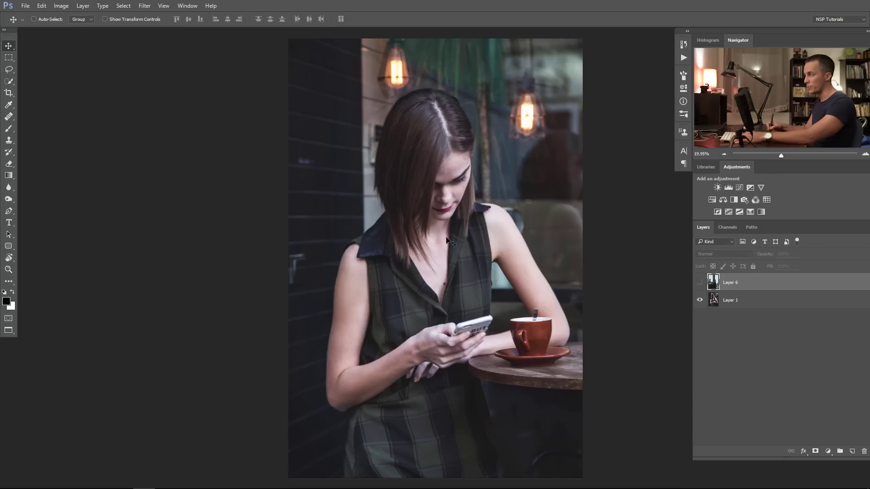
Step: Show the city buildings layer (Layer 6) over the model photo
click(700, 282)
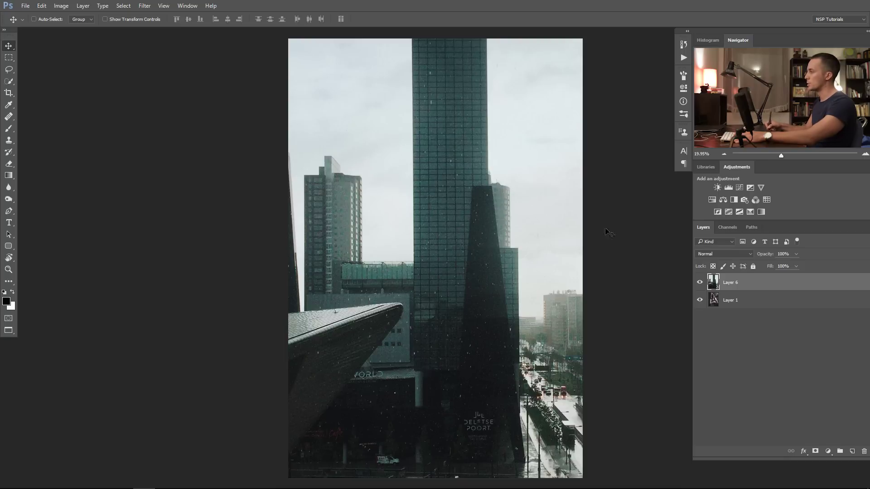
click(700, 283)
click(700, 282)
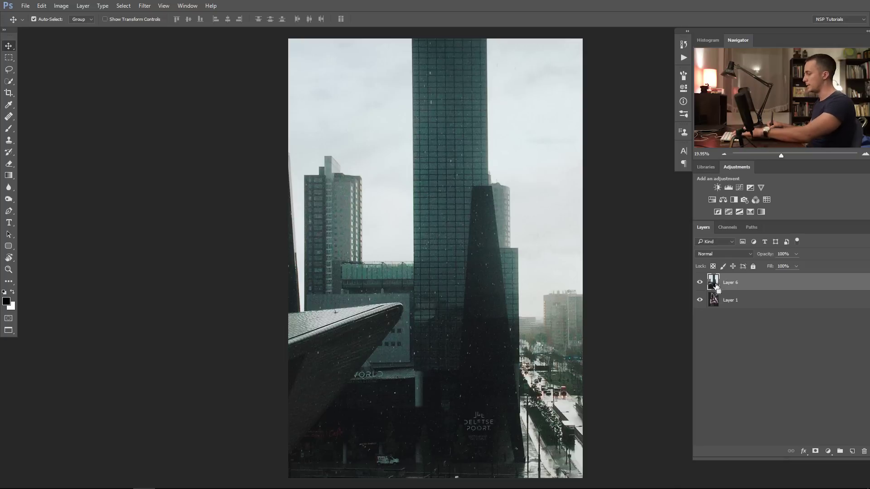
Step: Rename the layers Building and Model, then duplicate Building into Building copy
double_click(730, 283)
text(Building)
double_click(731, 301)
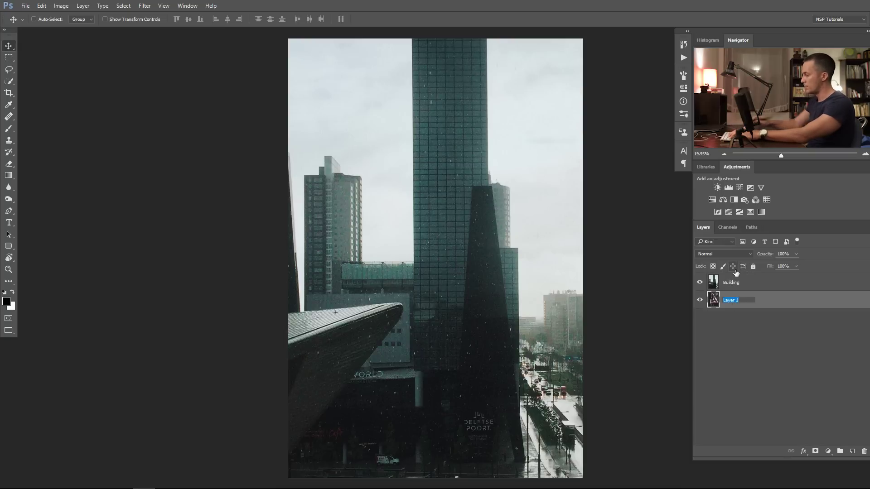
text(Model)
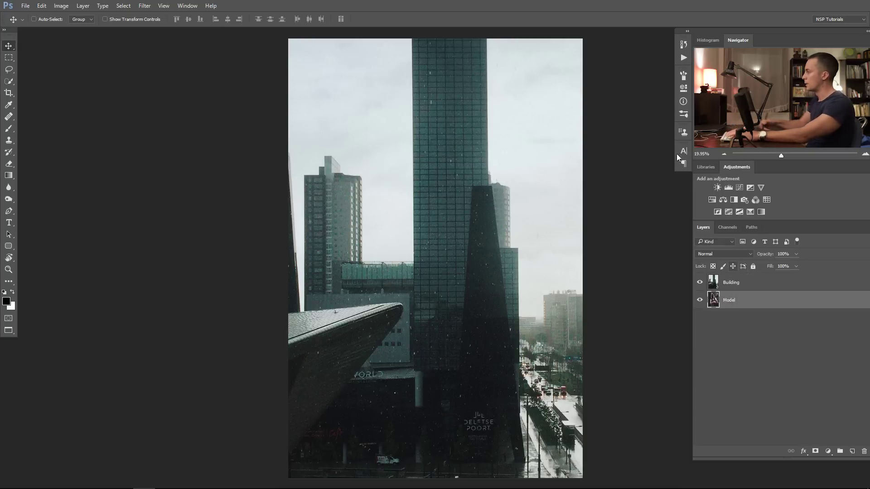
click(721, 285)
key(ctrl+j)
Step: Hide Building copy and set the Building layer's blend mode to Lighten
click(699, 283)
click(714, 298)
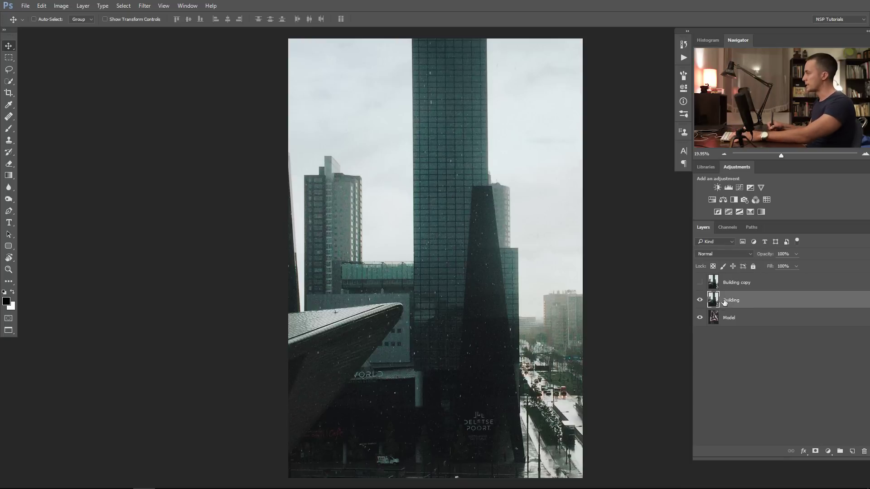
click(729, 254)
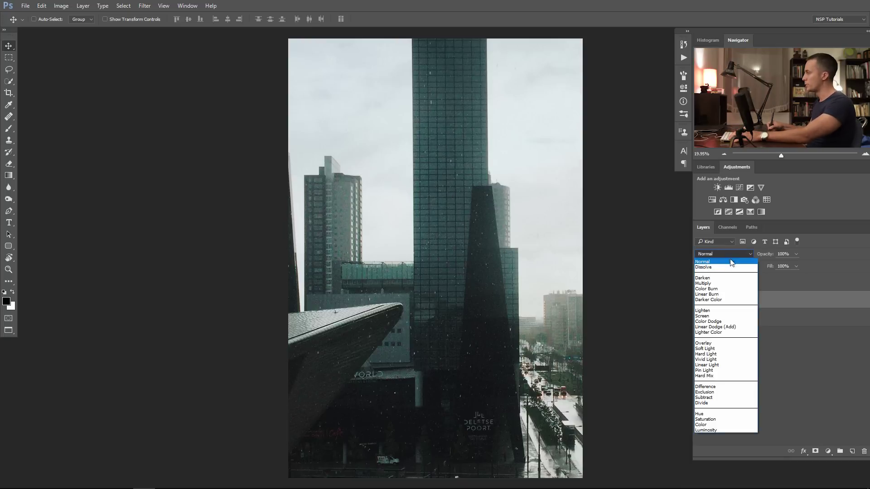
click(724, 311)
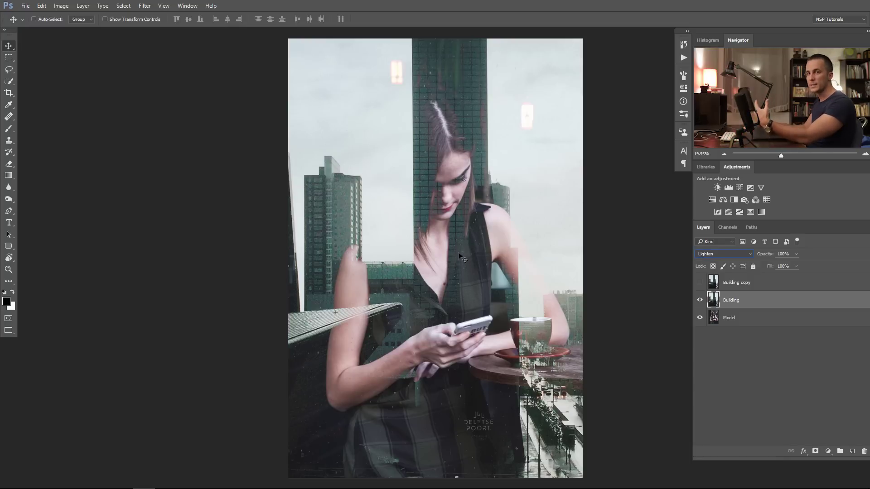
Step: Compare the blend by toggling layers, then lower Building's opacity to 60%
click(700, 299)
click(700, 300)
click(700, 300)
click(700, 300)
alt+click(701, 301)
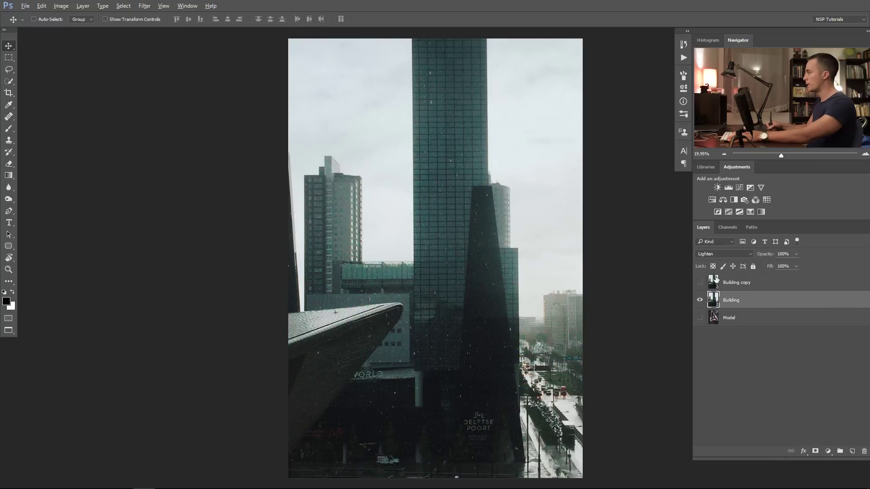
alt+click(700, 301)
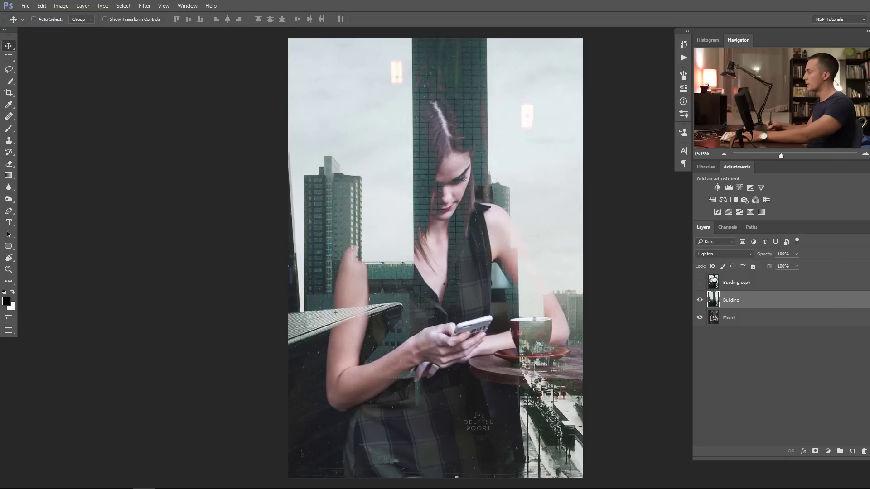
alt+click(699, 300)
alt+click(700, 300)
alt+click(701, 300)
drag(769, 257, 762, 257)
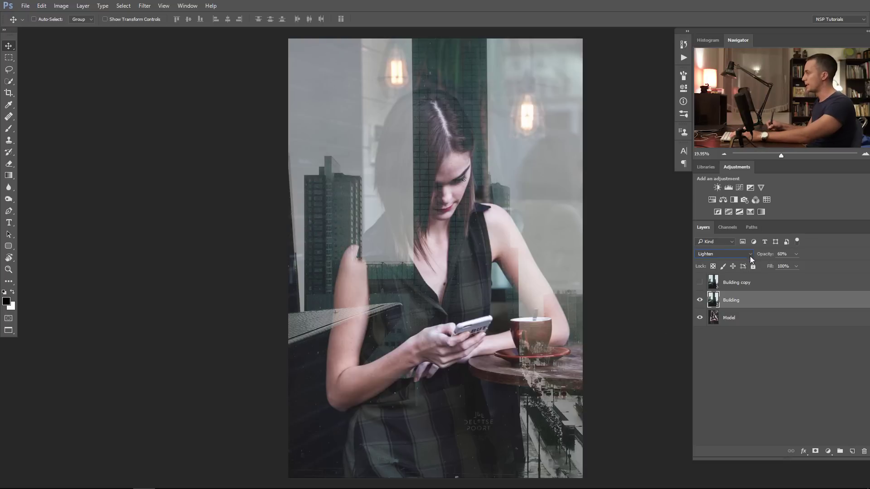
Step: Reset the Building layer to Normal blending at 100% opacity
click(720, 258)
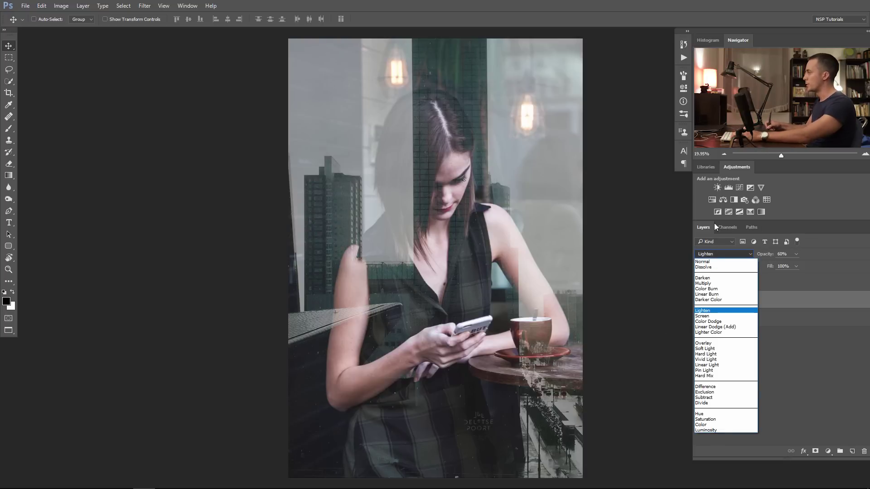
click(740, 260)
drag(768, 250, 813, 255)
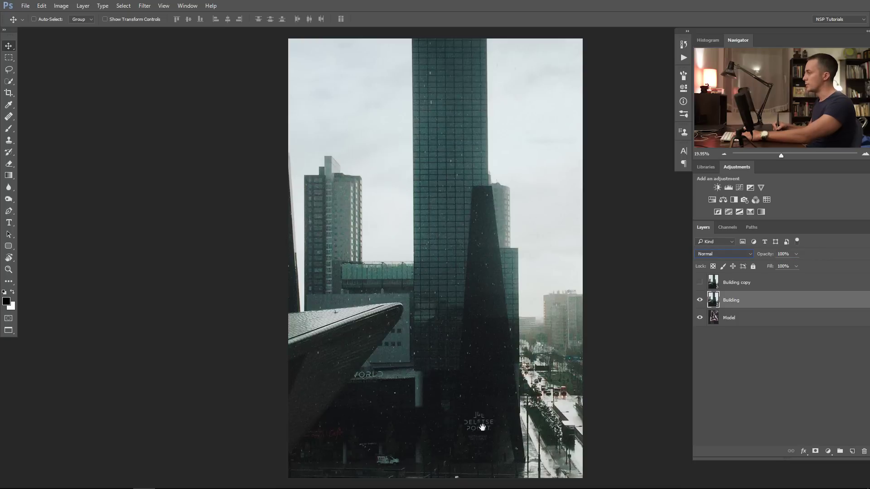
drag(481, 423, 465, 385)
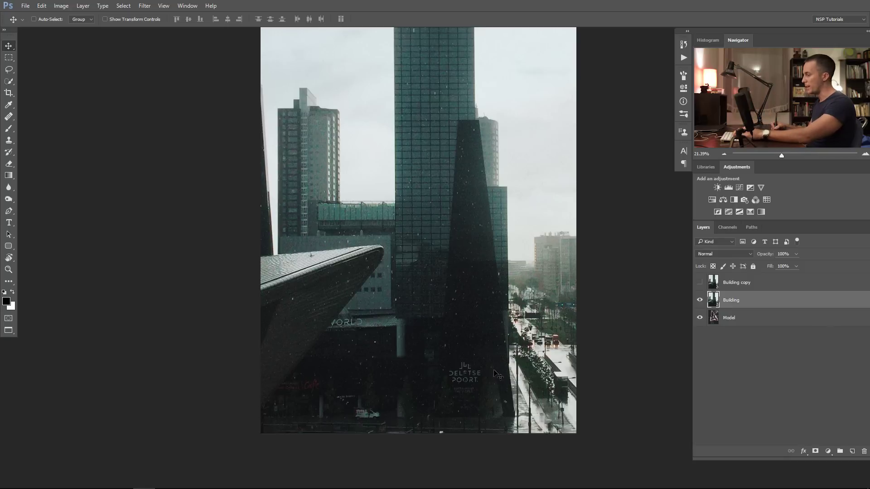
Step: Flip both the Building and Building copy layers horizontally with Free Transform
key(ctrl)
key(ctrl+t)
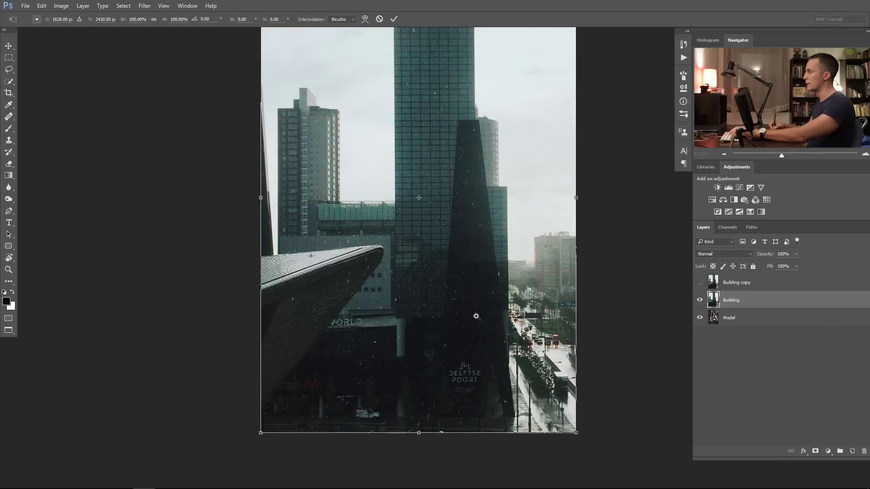
scroll(474, 317, down, 1)
right_click(467, 259)
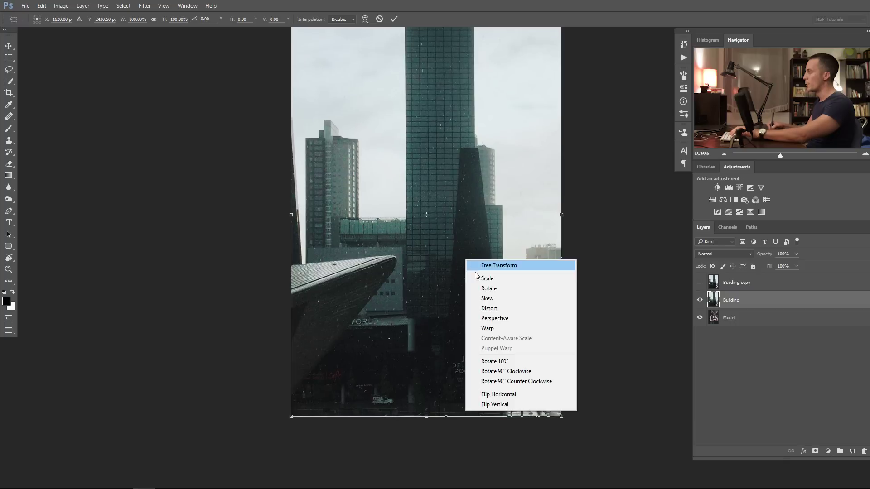
click(506, 395)
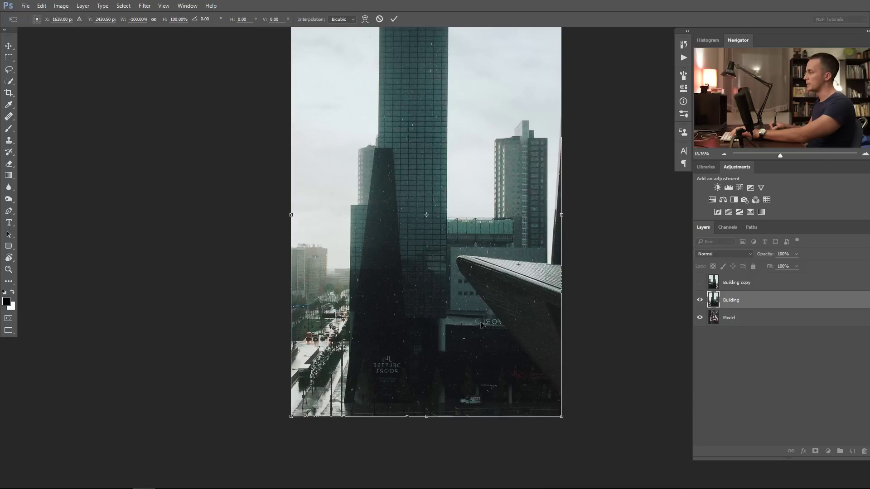
key(Return)
click(714, 282)
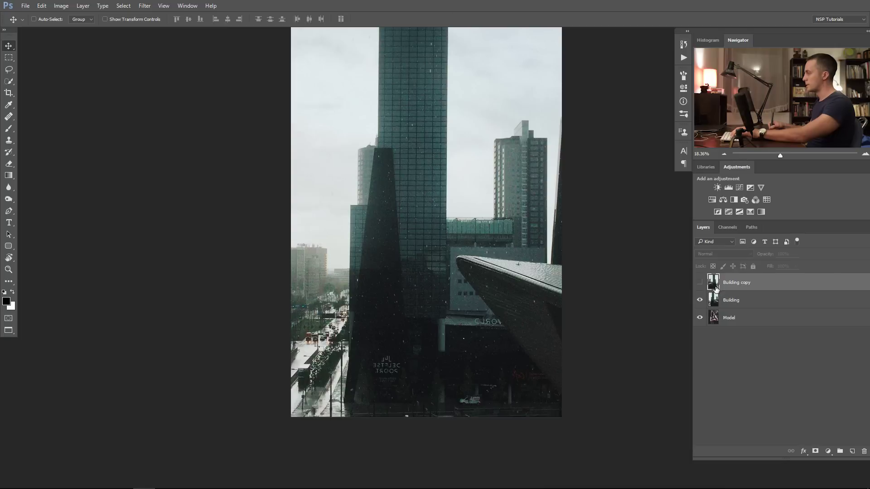
click(700, 282)
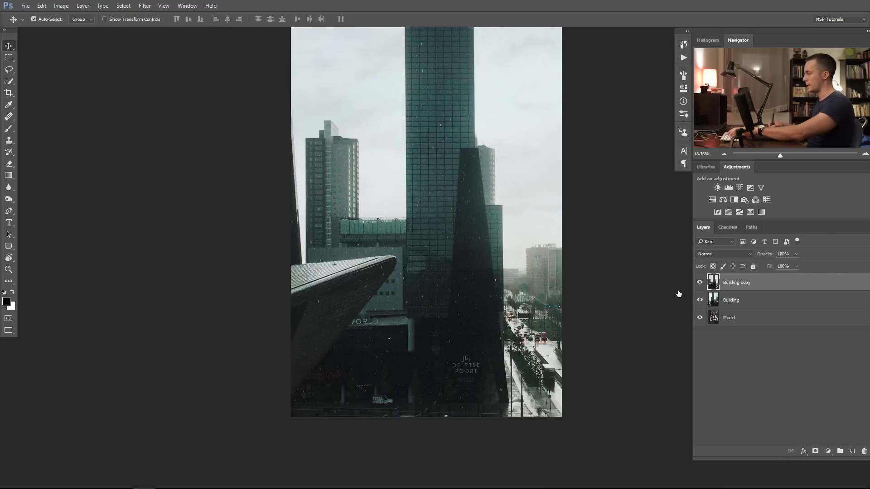
key(ctrl+t)
right_click(465, 273)
click(497, 406)
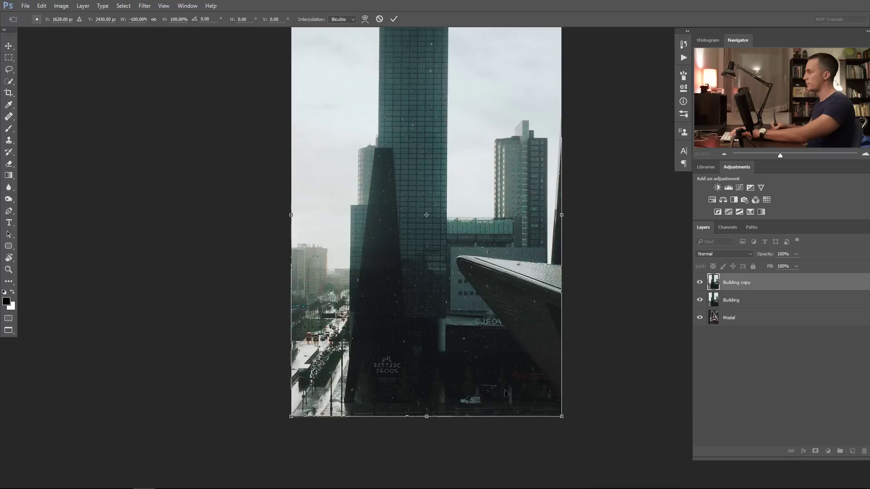
key(Return)
Step: Hide Building copy and set the Building layer back to Lighten blending
click(700, 282)
click(730, 300)
click(724, 254)
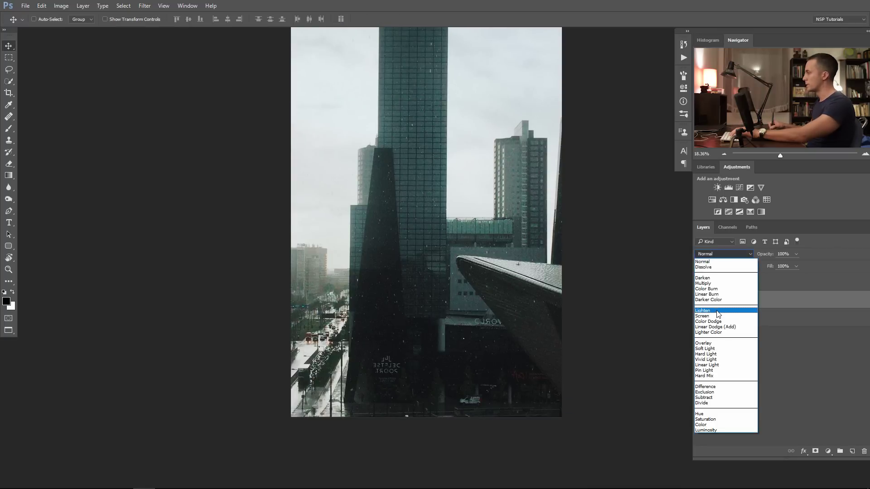
click(718, 312)
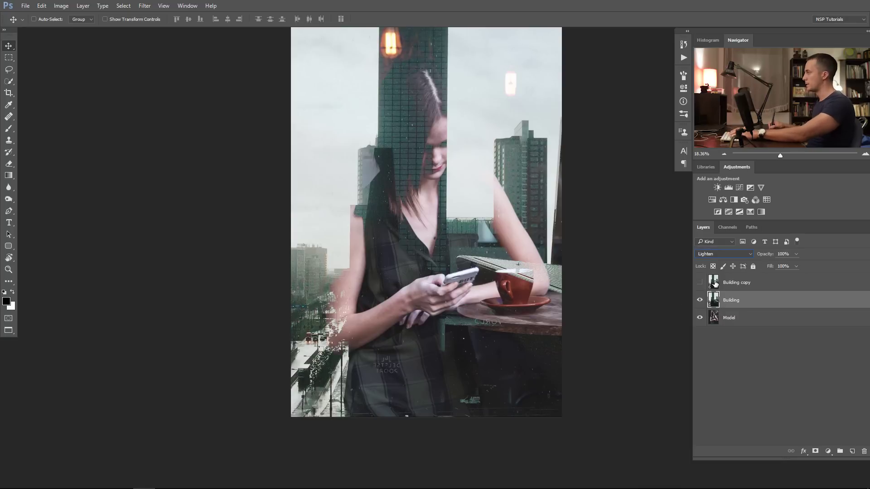
Step: Set the Building layer's opacity to 60%
key(6)
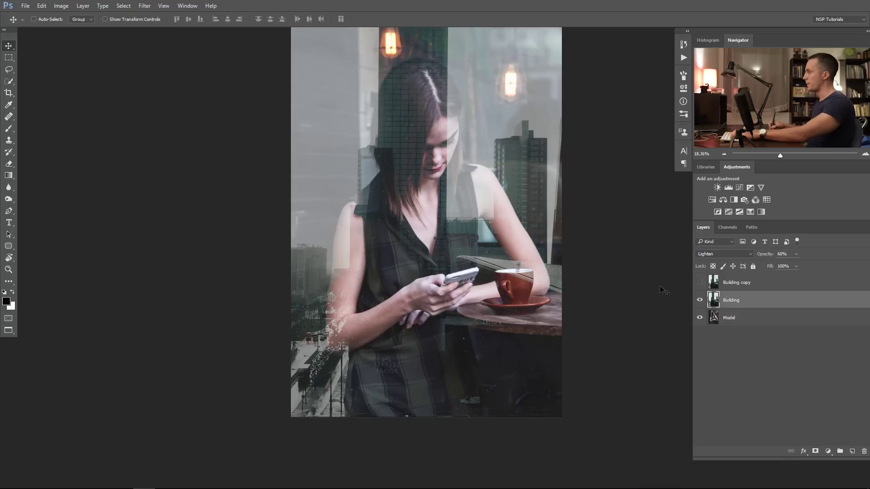
scroll(443, 301, up, 1)
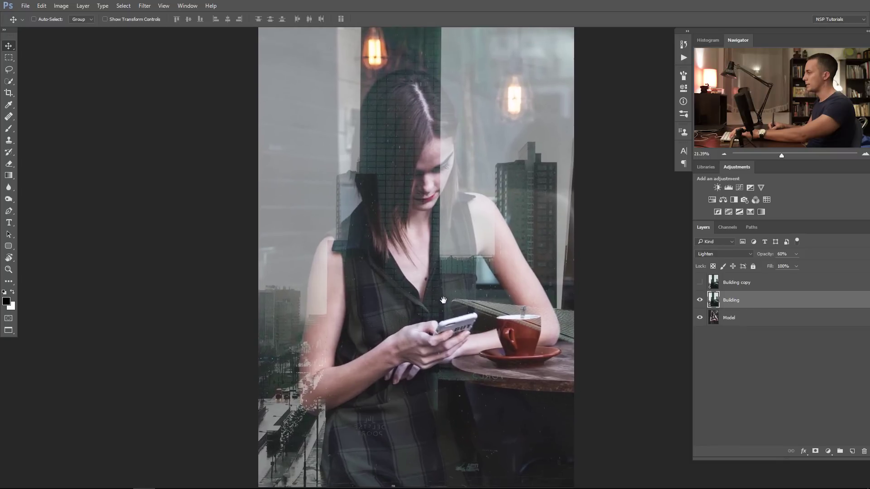
drag(444, 301, 425, 301)
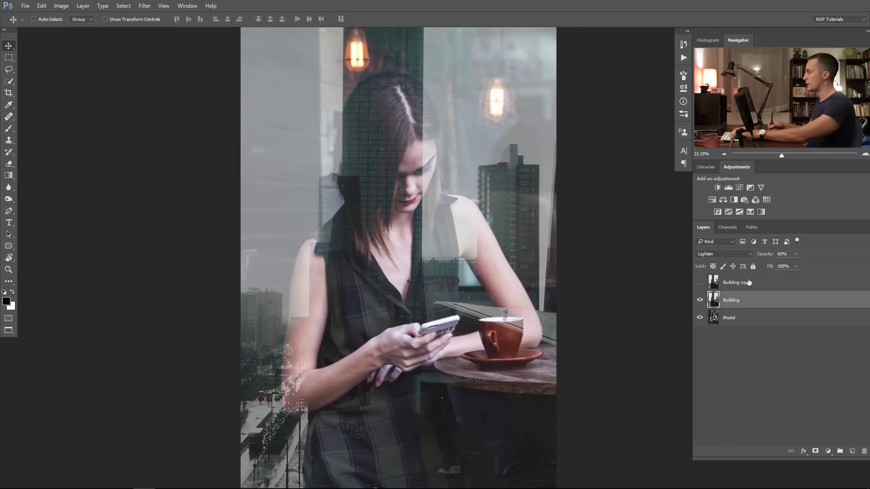
Step: Show Building copy and set it to Multiply at 30% opacity
click(714, 283)
key(ctrl+comma)
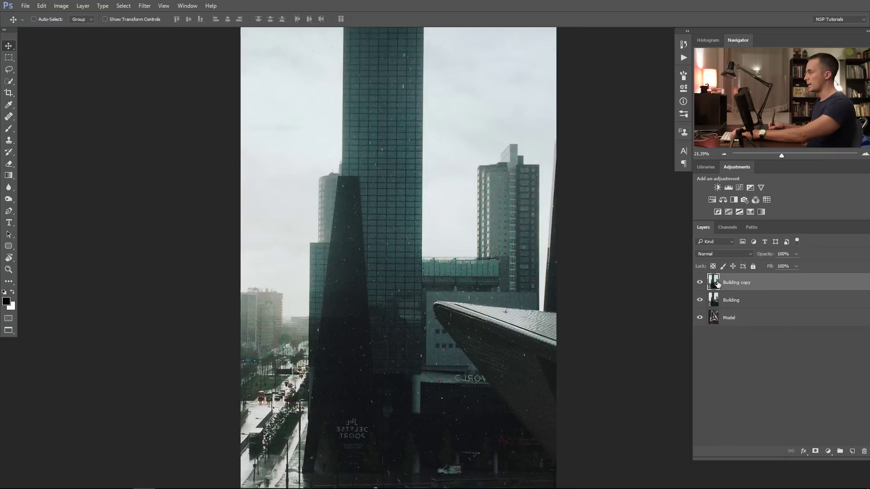
click(729, 254)
click(725, 279)
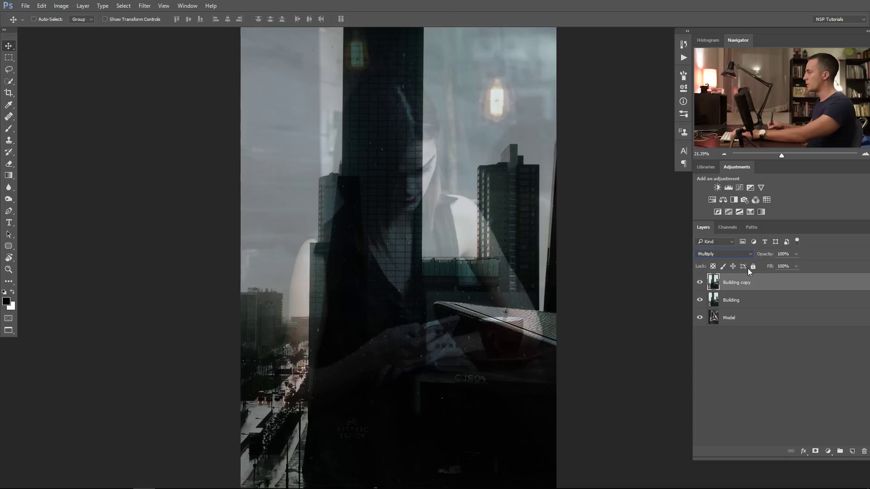
drag(769, 255, 739, 259)
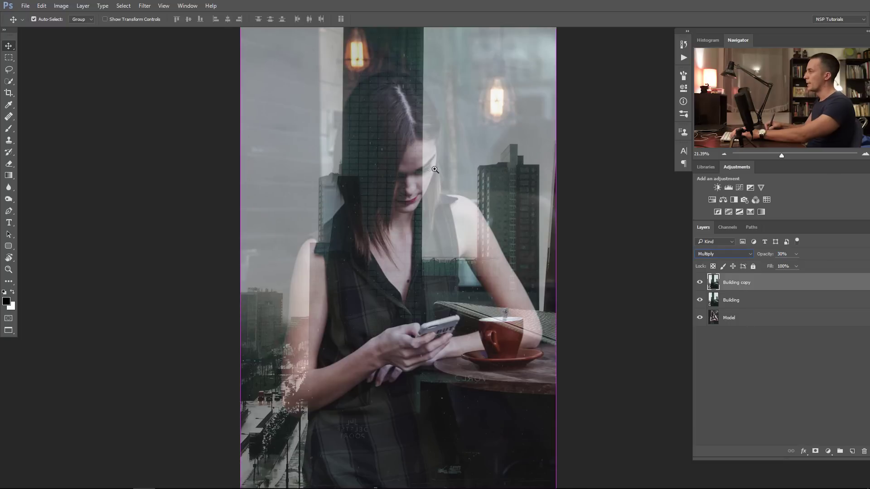
Step: Zoom in on the model to inspect the tower reflections
drag(418, 190, 453, 191)
drag(366, 187, 443, 210)
scroll(447, 245, down, 4)
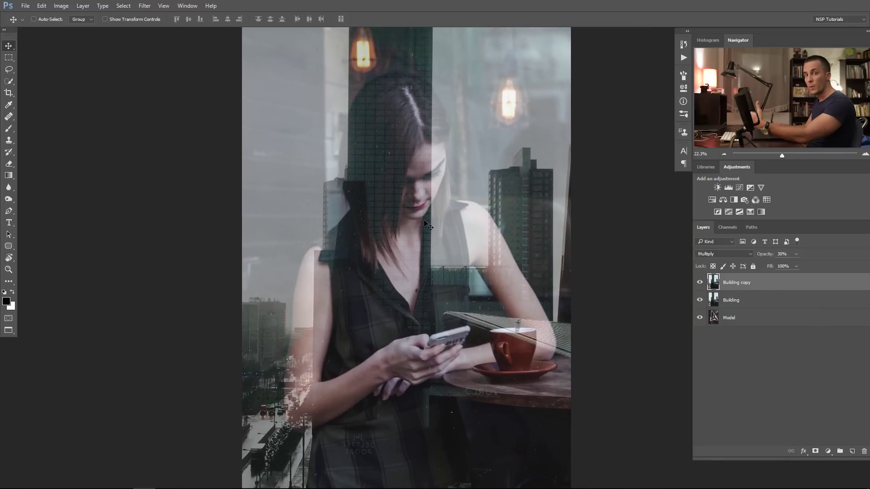
scroll(416, 171, up, 2)
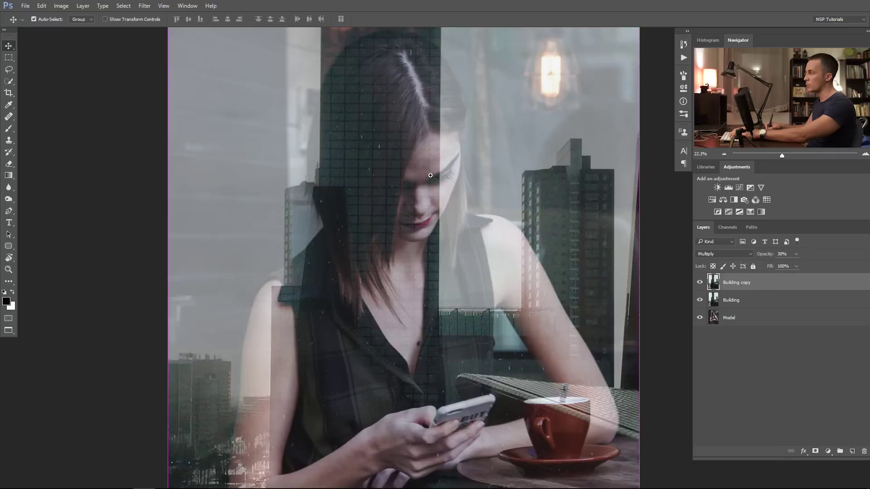
scroll(422, 181, down, 3)
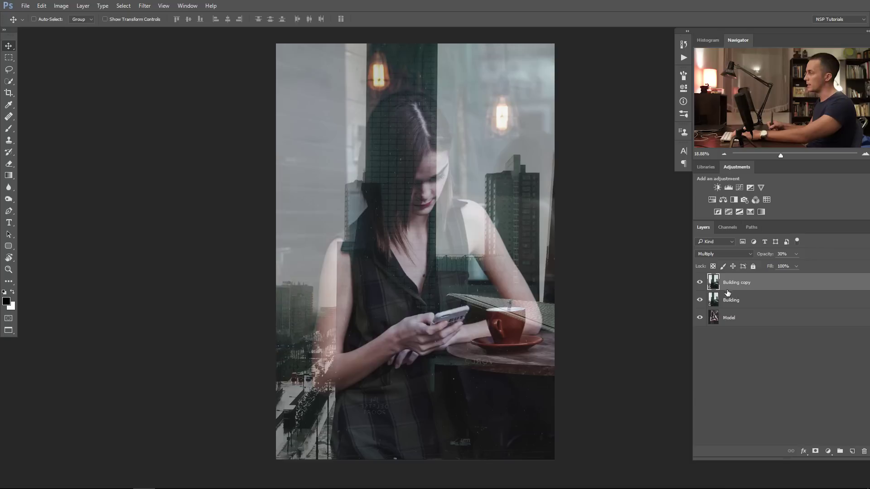
Step: Hide Building copy and give the Building layer a 23-pixel Gaussian Blur
click(716, 302)
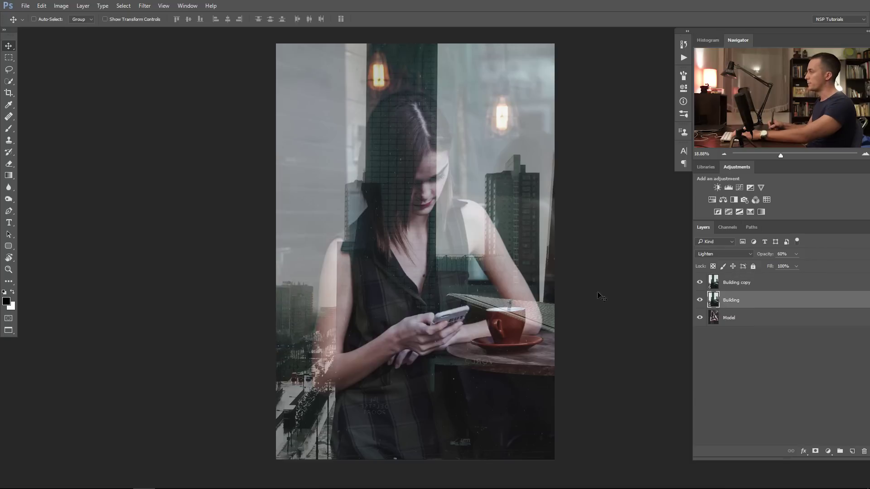
click(701, 283)
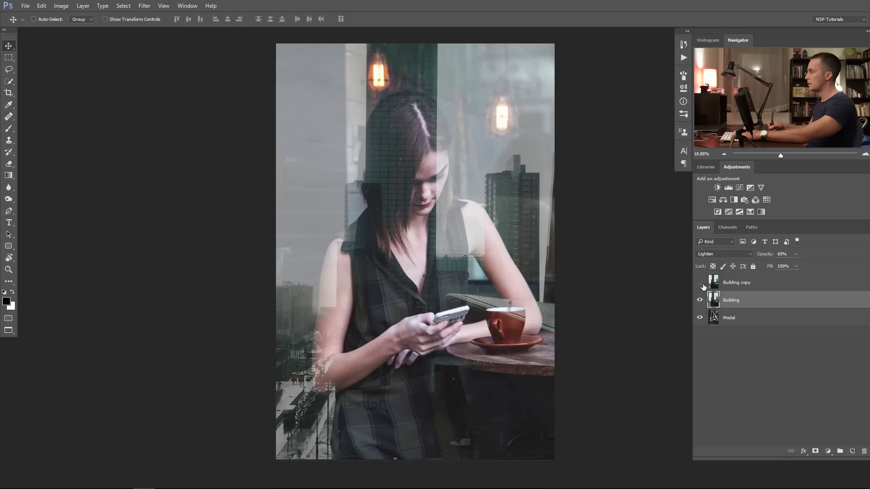
click(145, 5)
mouse_move(169, 106)
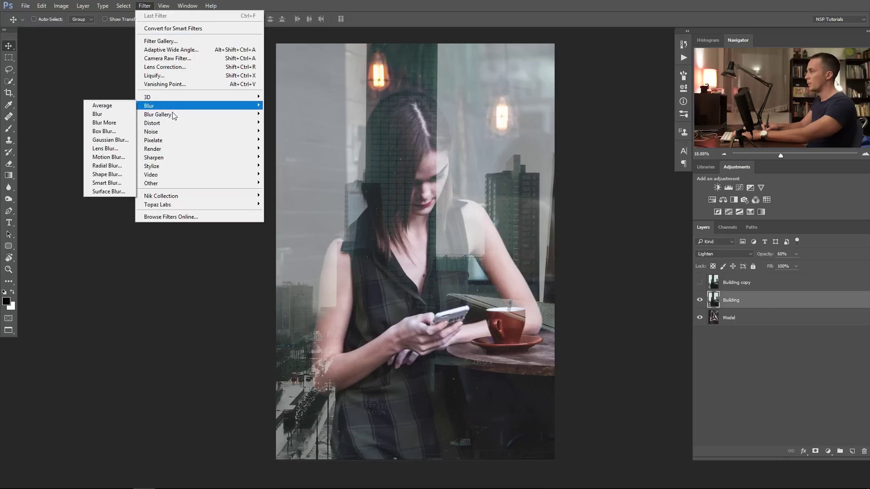
click(109, 140)
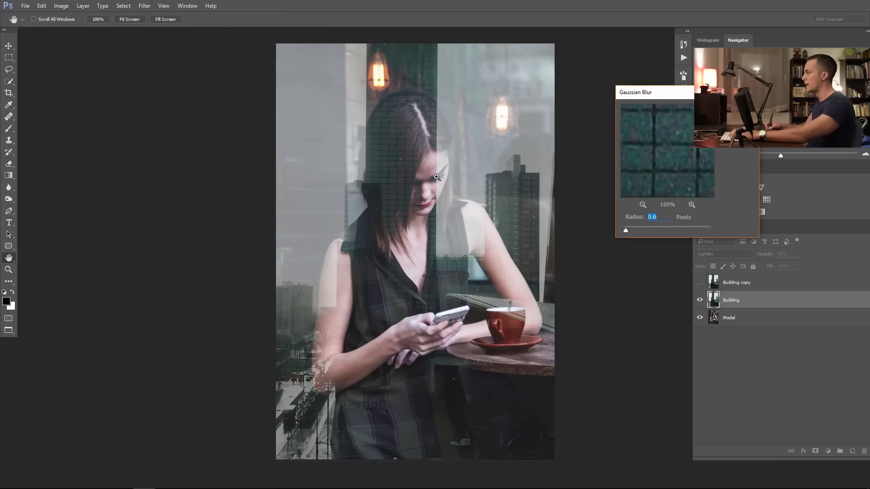
scroll(435, 168, up, 3)
drag(630, 230, 659, 231)
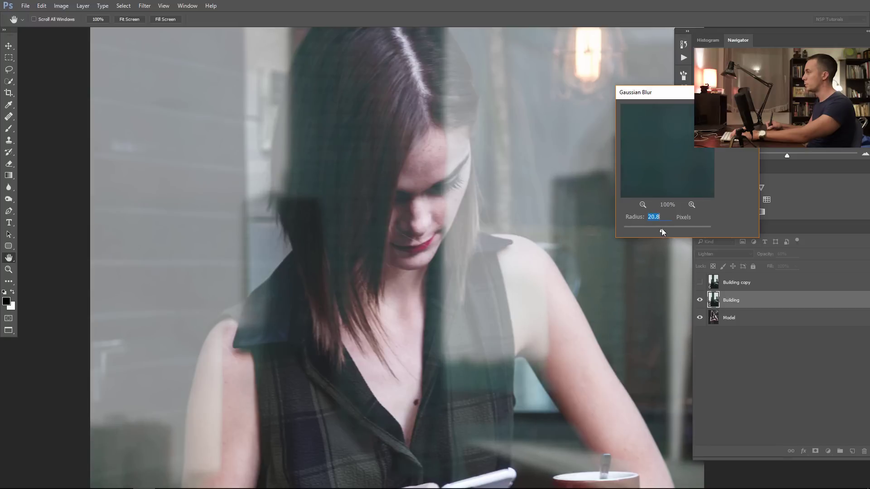
scroll(550, 226, down, 3)
drag(482, 241, 427, 229)
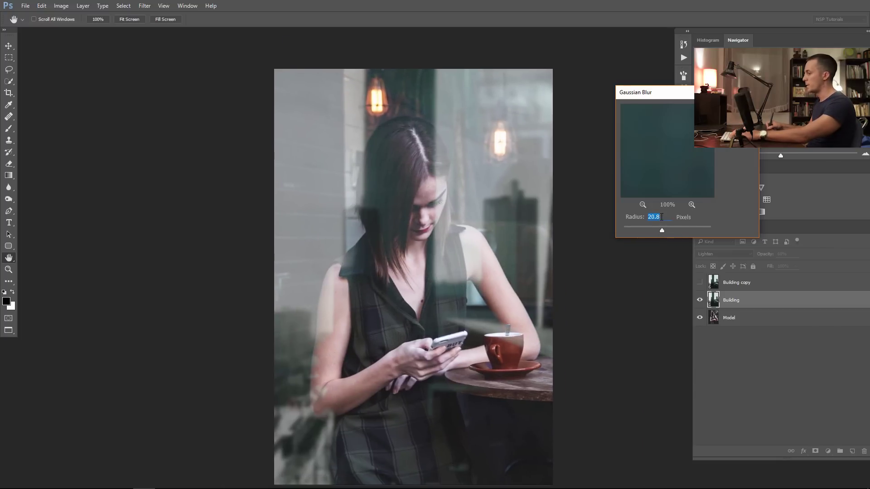
text(23)
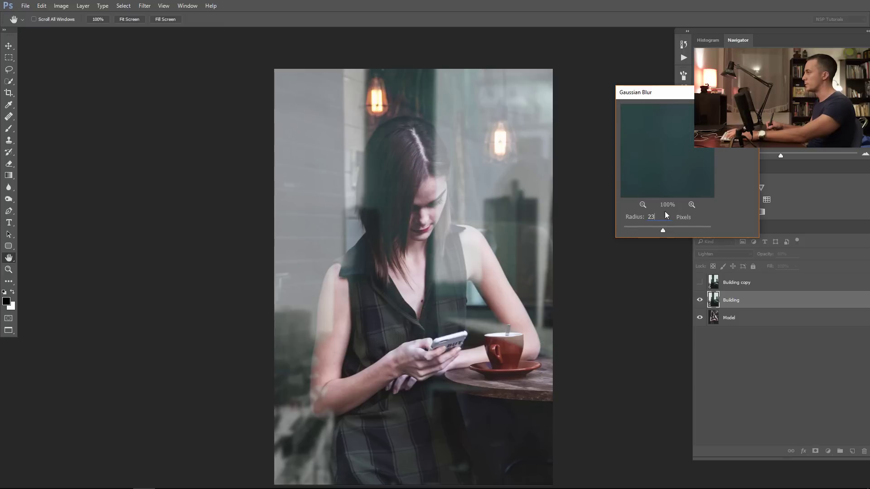
Step: Apply the blur and make Building copy visible again
key(Return)
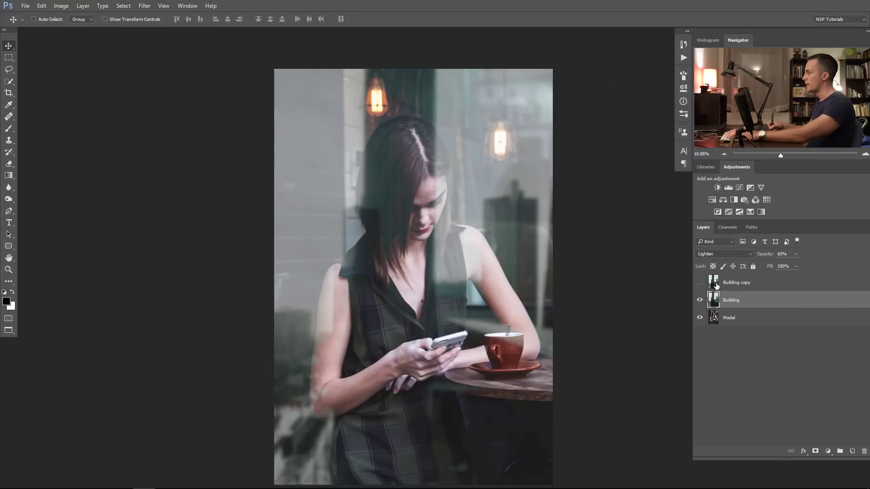
click(720, 283)
click(700, 283)
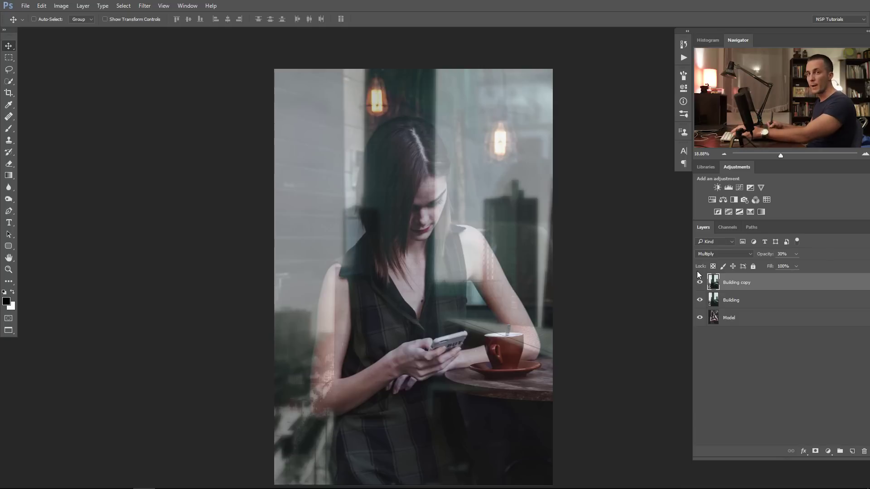
Step: Check the blend settings and select both Building and Building copy layers
click(144, 8)
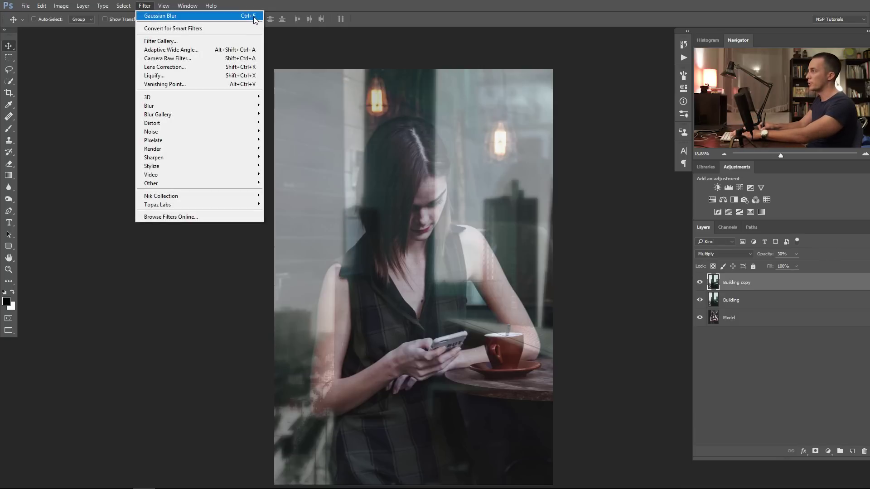
click(192, 19)
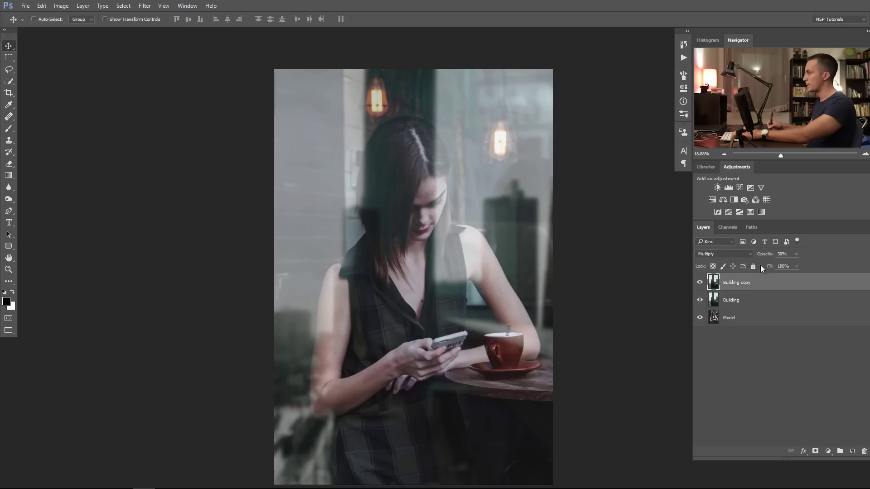
click(716, 300)
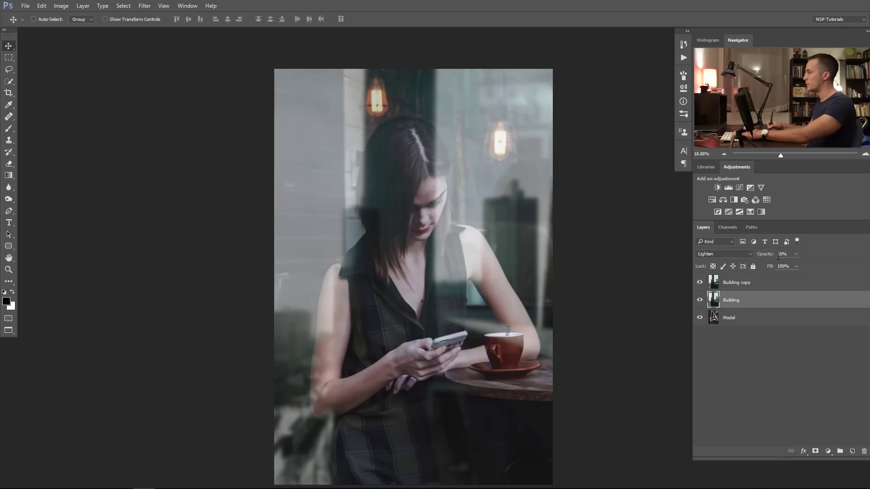
click(723, 286)
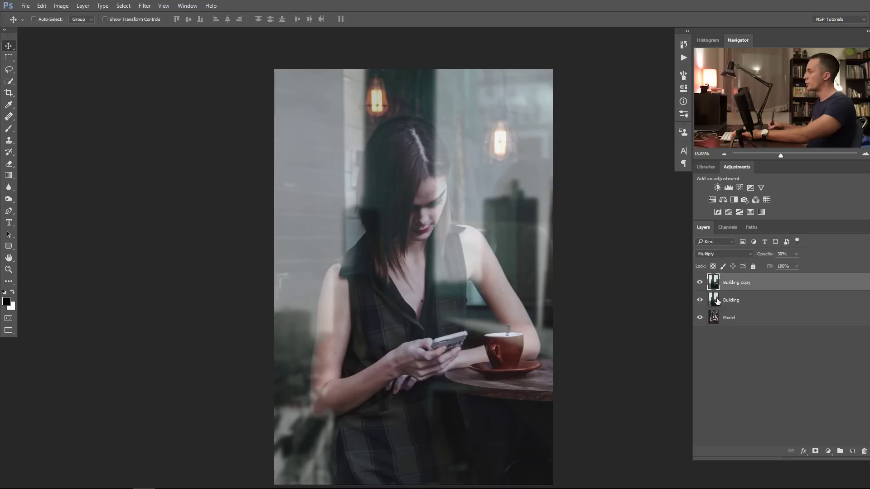
shift+click(716, 302)
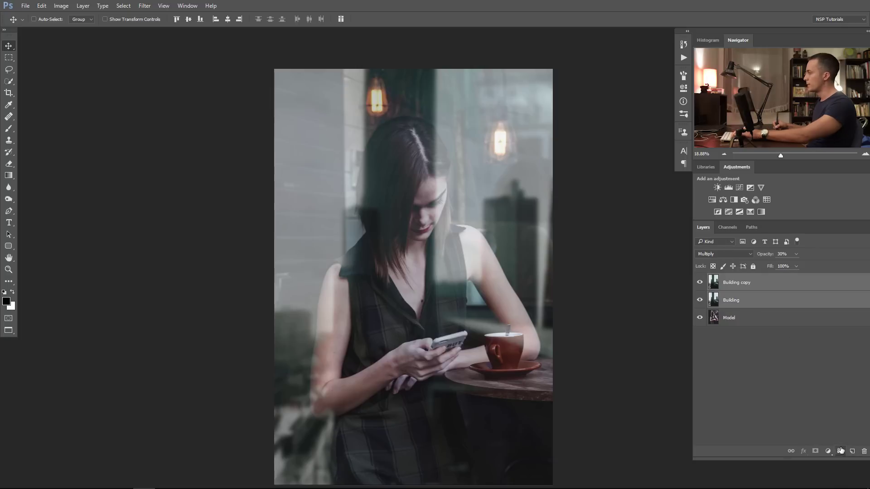
Step: Put both building layers into a new group named Buildings
click(840, 451)
double_click(733, 279)
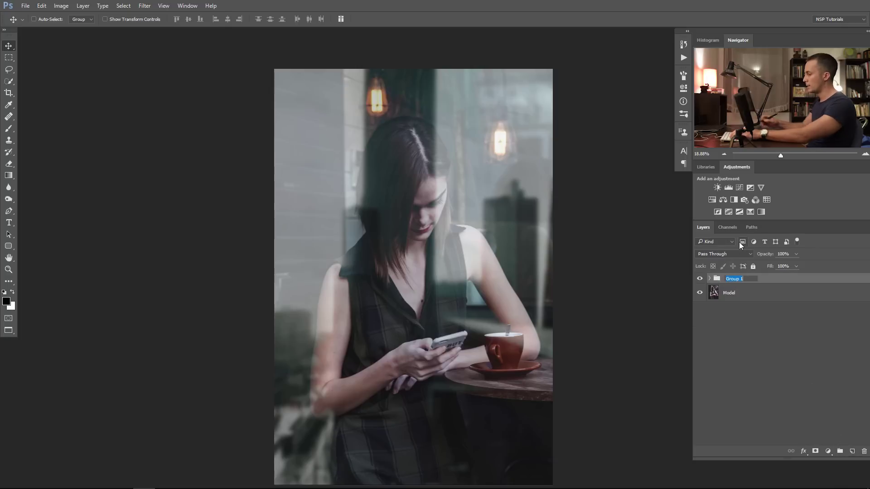
text(Buildi)
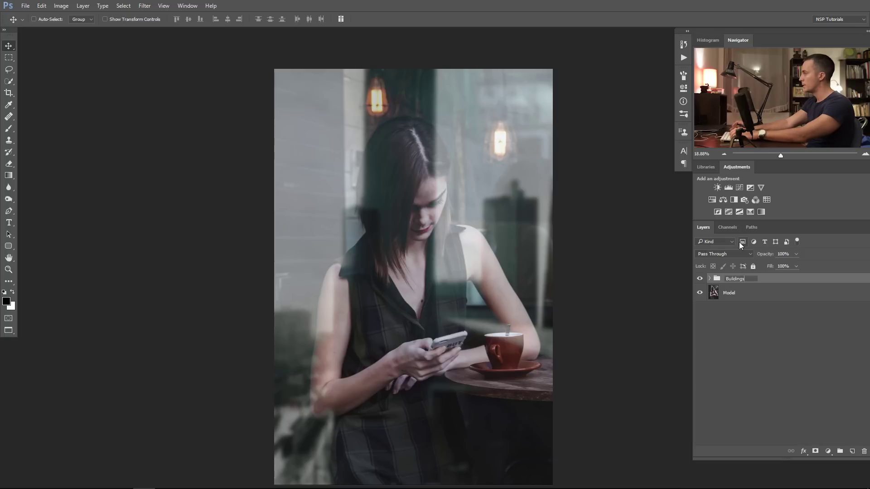
text(ngs)
key(Return)
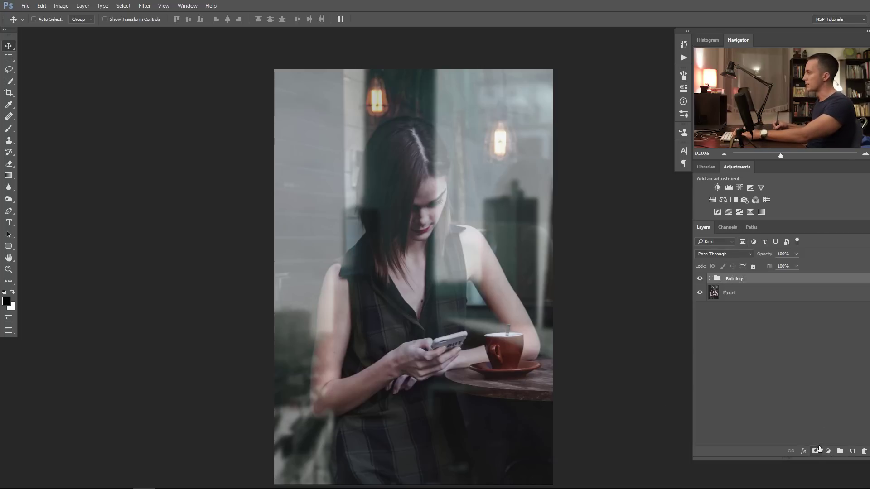
Step: Add a mask to Buildings and draw a bottom-up black-to-white gradient fading the reflections
click(817, 450)
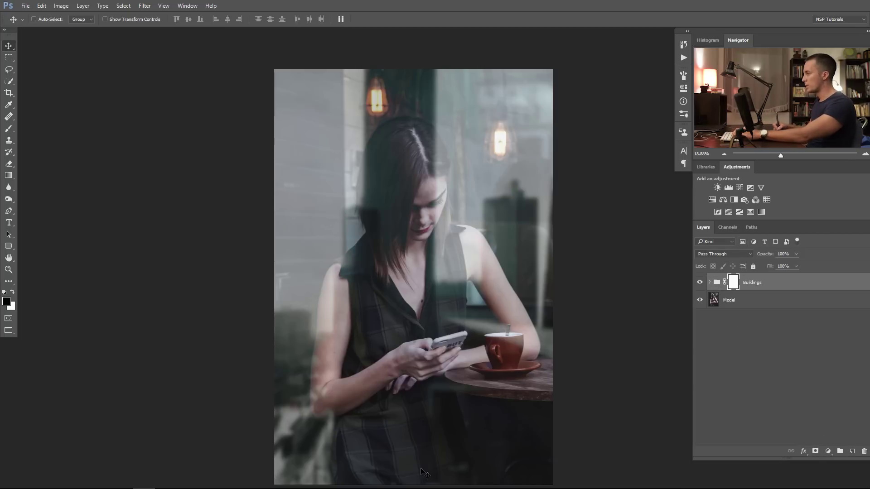
click(13, 179)
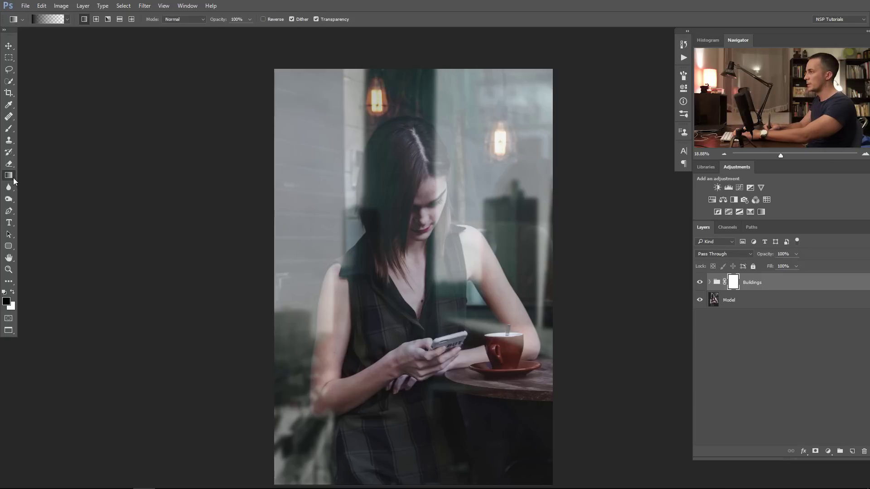
click(48, 19)
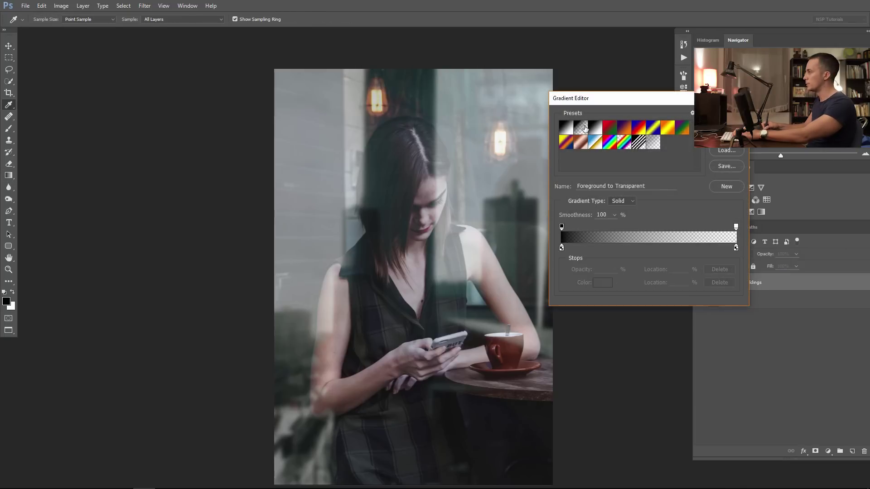
key(Return)
drag(412, 486, 416, 371)
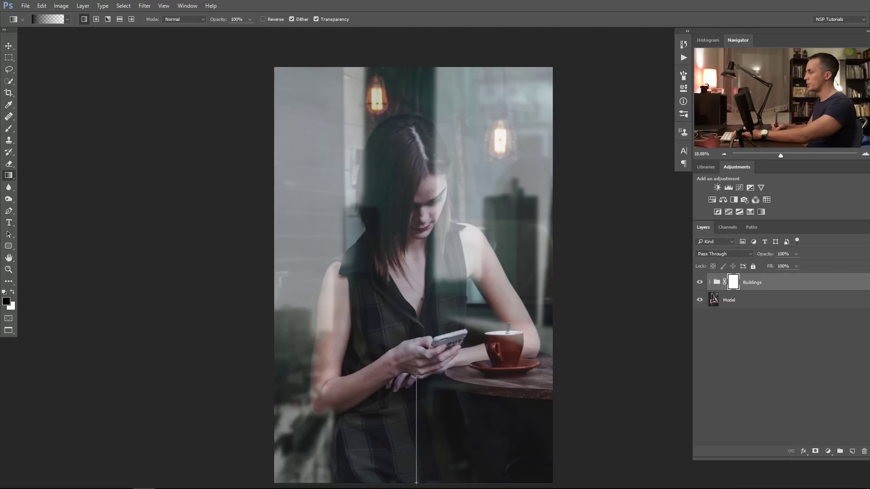
drag(416, 375, 414, 296)
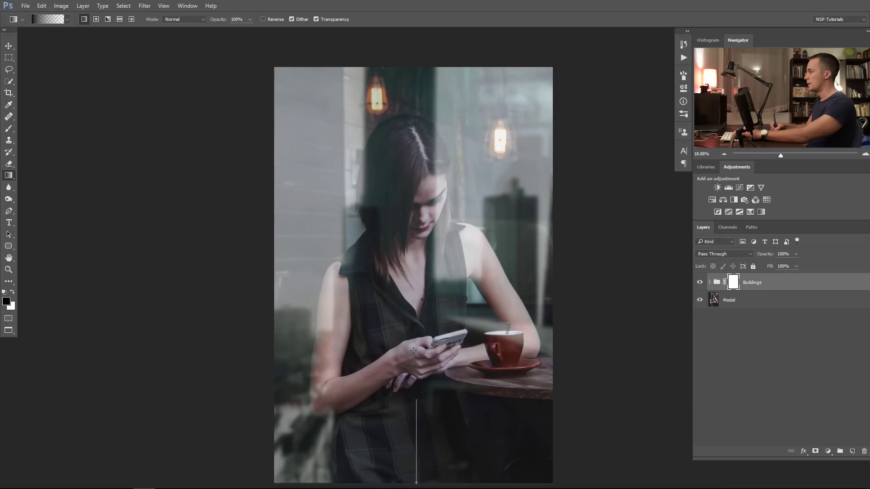
drag(413, 345, 416, 377)
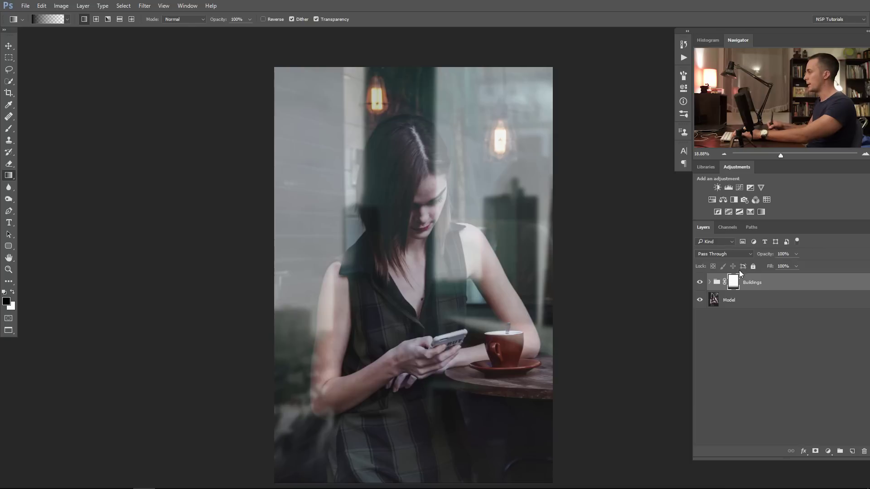
scroll(411, 470, down, 1)
drag(411, 470, 417, 306)
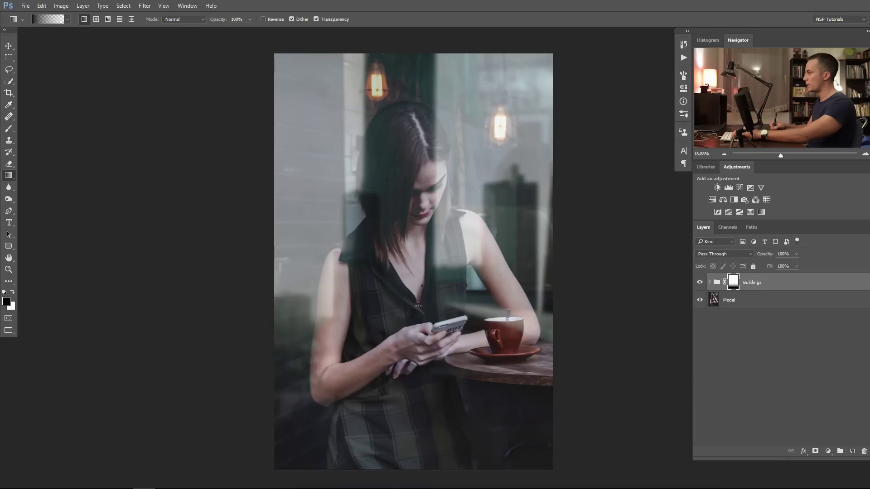
Step: Lower the Buildings mask density to about 65%
double_click(734, 285)
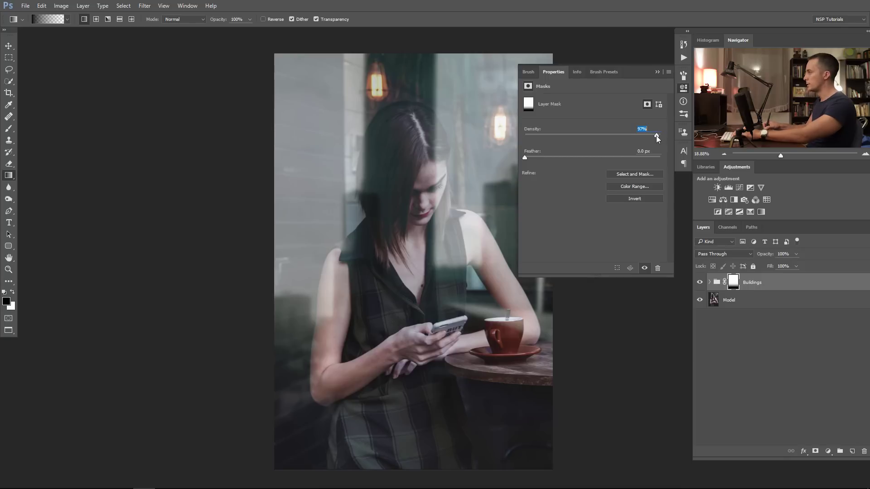
drag(647, 136, 607, 139)
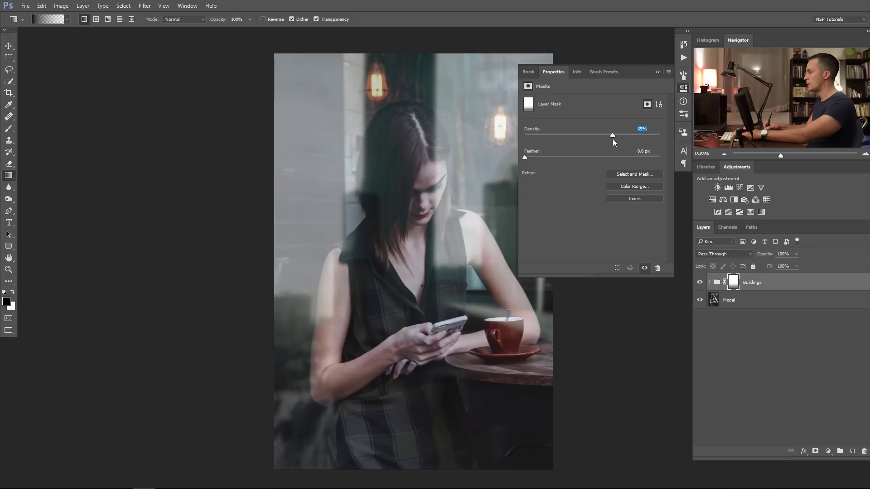
click(657, 71)
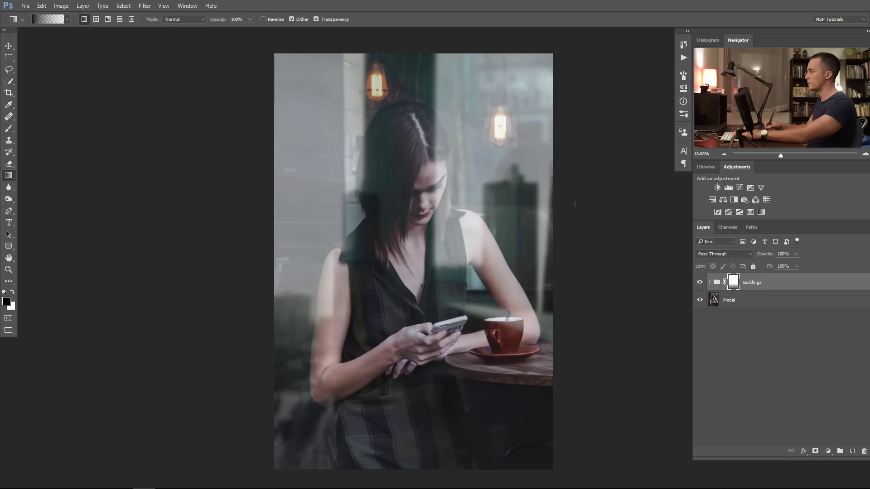
Step: Select the Model layer to add an adjustment layer above it
click(733, 282)
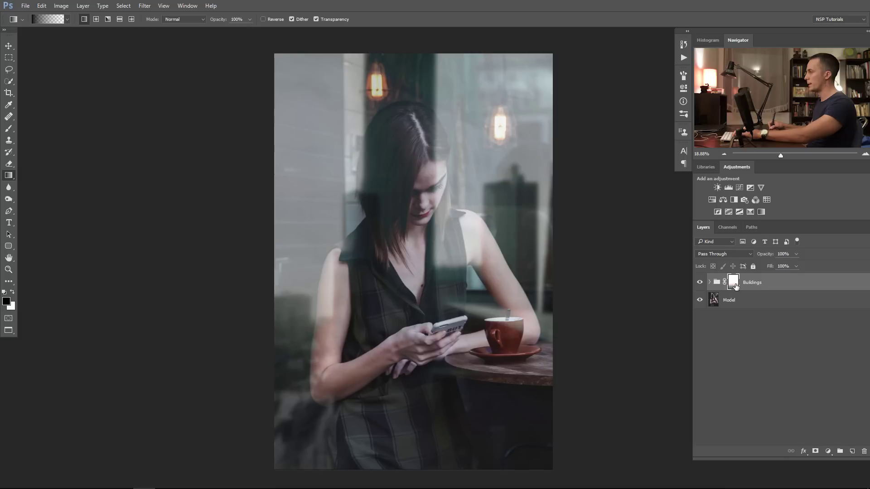
click(718, 303)
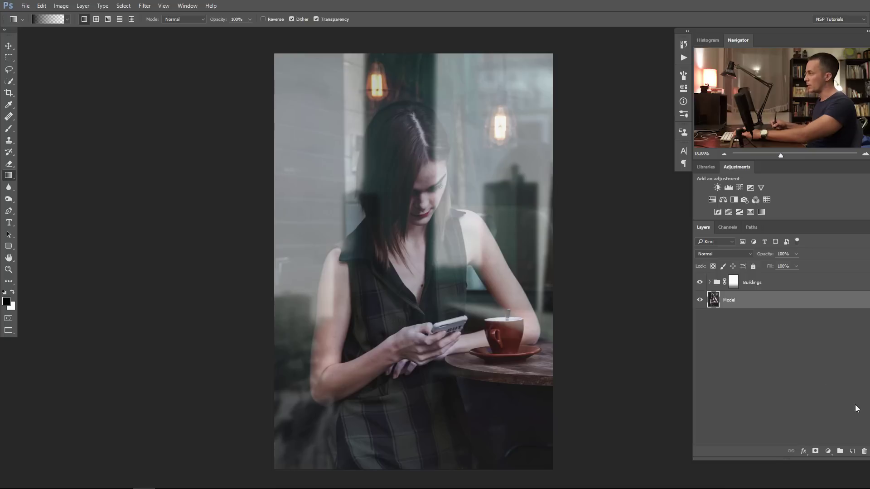
click(828, 451)
Step: Add a Curves layer with an S-curve and blacks lifted to output 29
click(809, 307)
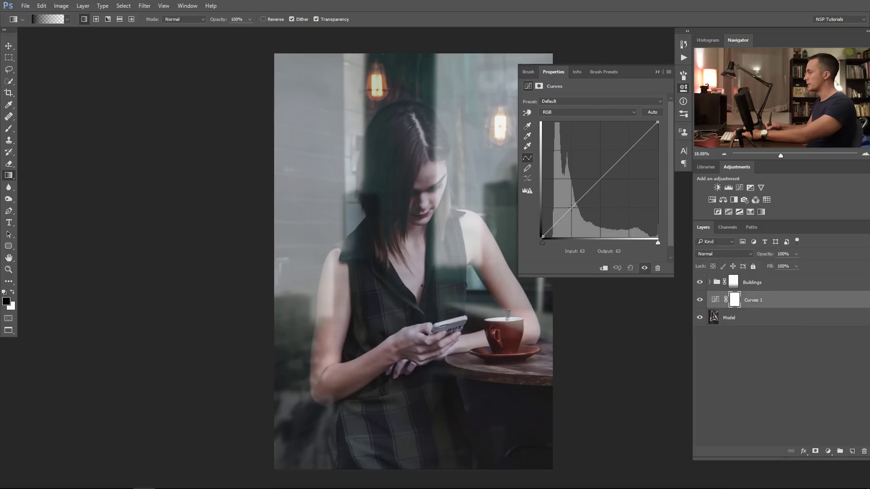
click(571, 207)
click(629, 150)
drag(629, 150, 627, 148)
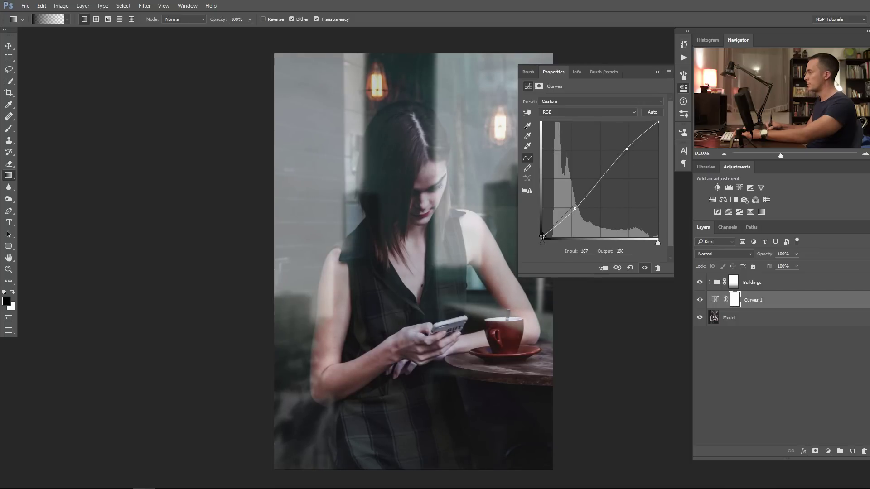
mouse_move(541, 236)
mouse_down()
mouse_move(574, 207)
mouse_move(543, 223)
mouse_up()
click(700, 300)
click(700, 300)
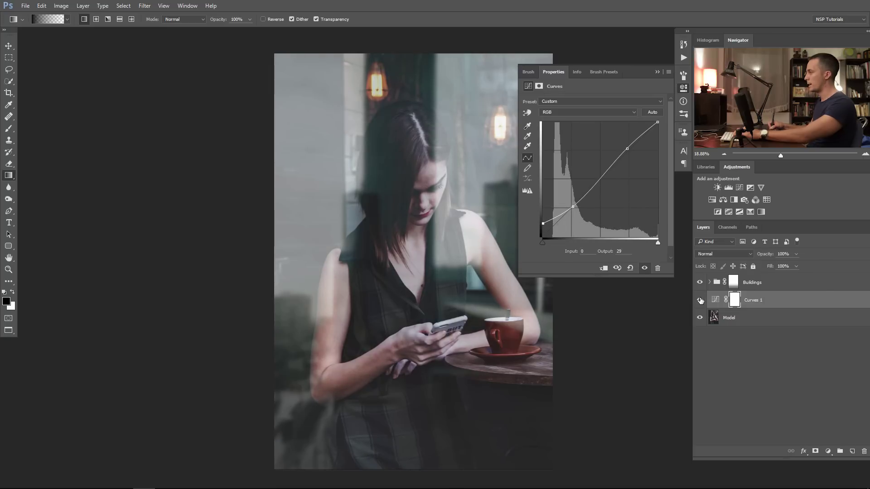
click(700, 300)
click(700, 300)
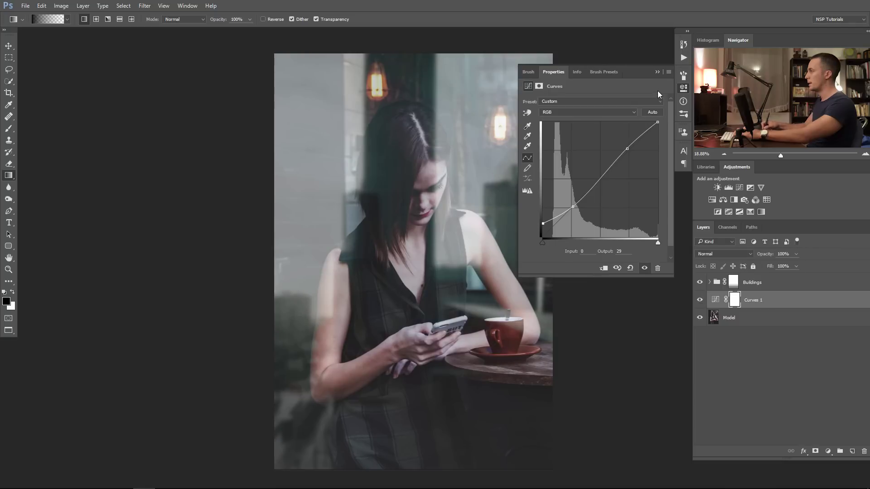
click(657, 72)
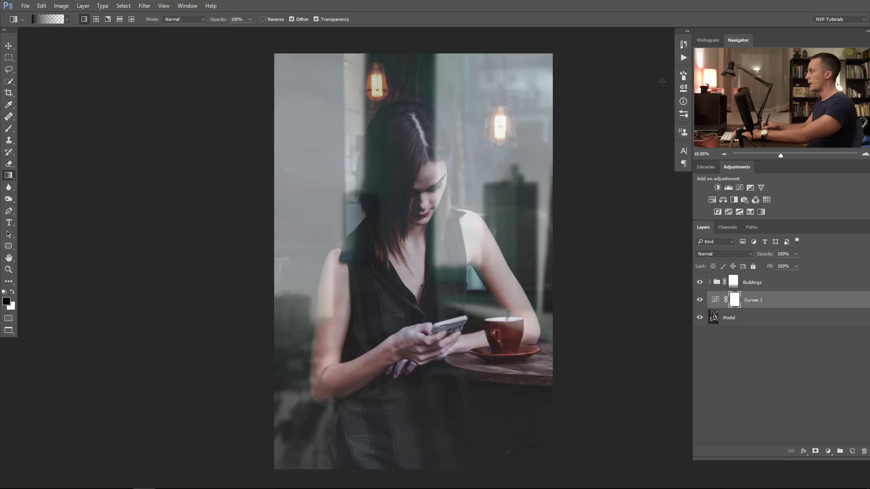
Step: Lower the Buildings reflection group's opacity to 90% and check the result up close
click(715, 284)
drag(773, 257, 763, 257)
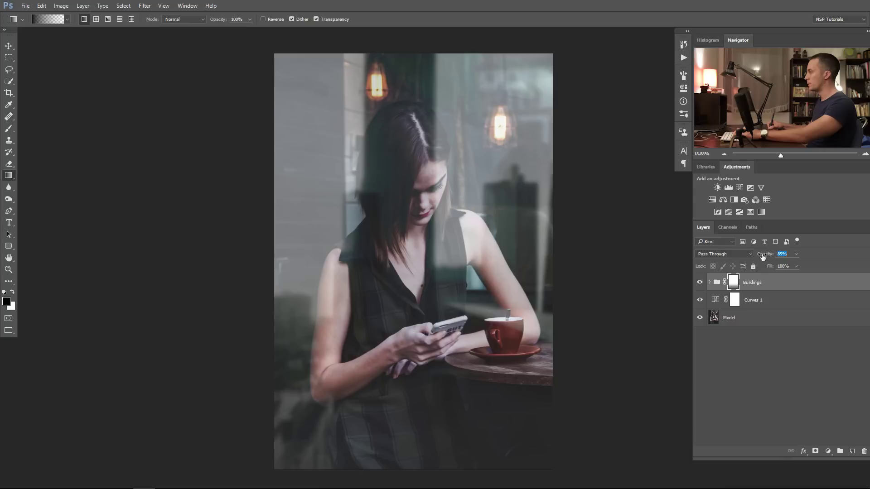
drag(764, 256, 769, 257)
text(90)
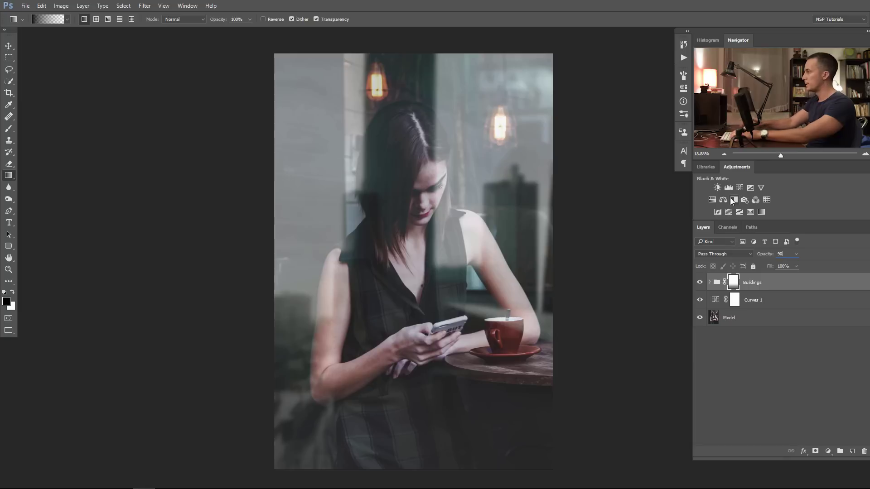
key(Tab)
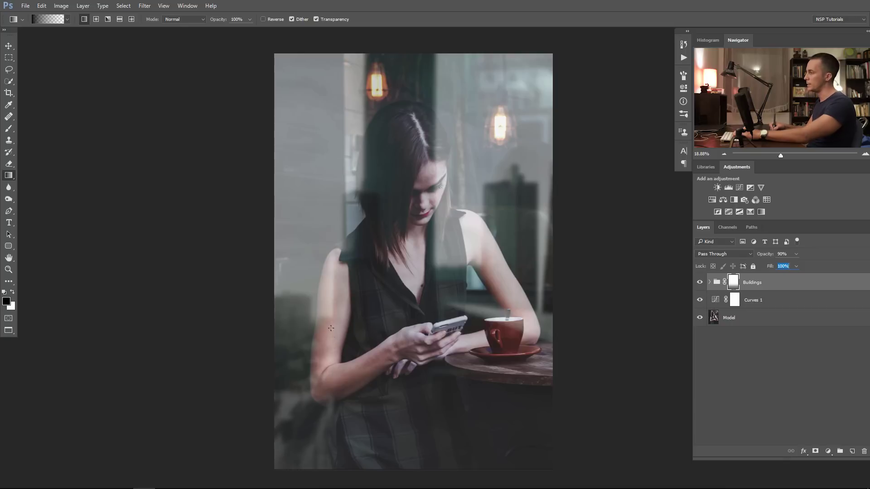
scroll(324, 347, up, 3)
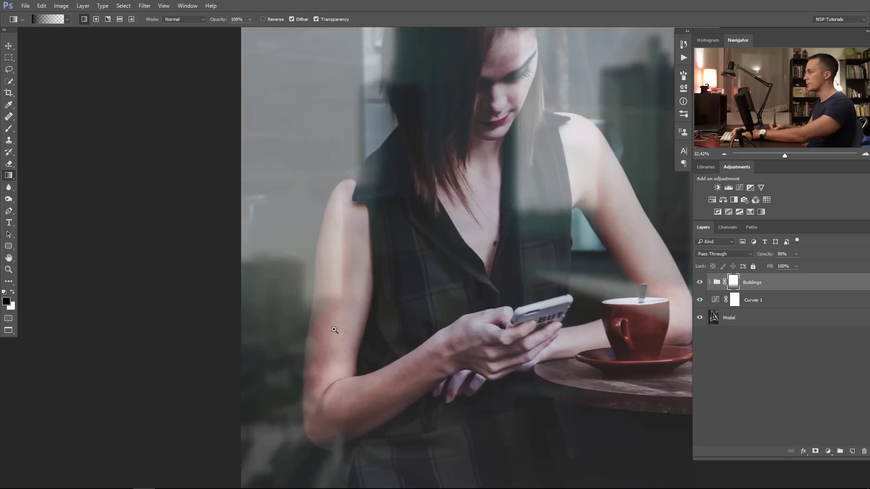
scroll(319, 357, down, 3)
Step: Add a Hue/Saturation layer above Curves 1 that drops Reds saturation to -30
click(752, 299)
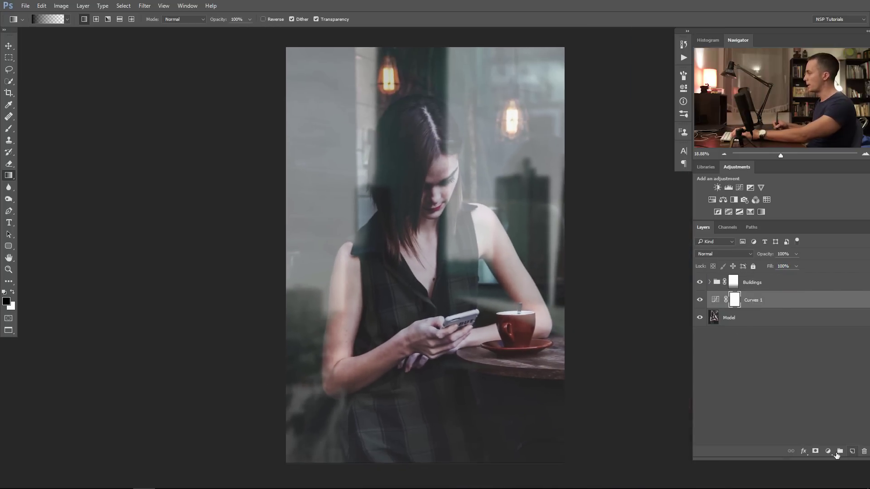
click(828, 452)
click(814, 339)
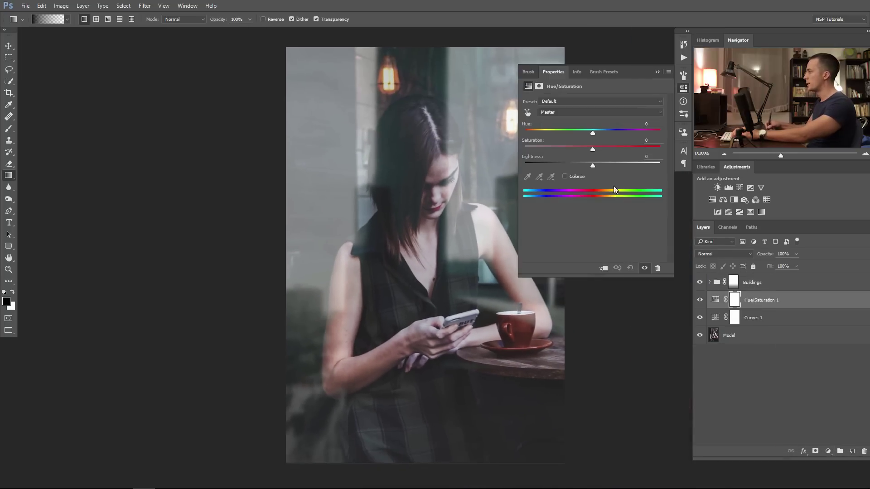
drag(576, 150, 593, 149)
click(603, 115)
click(598, 123)
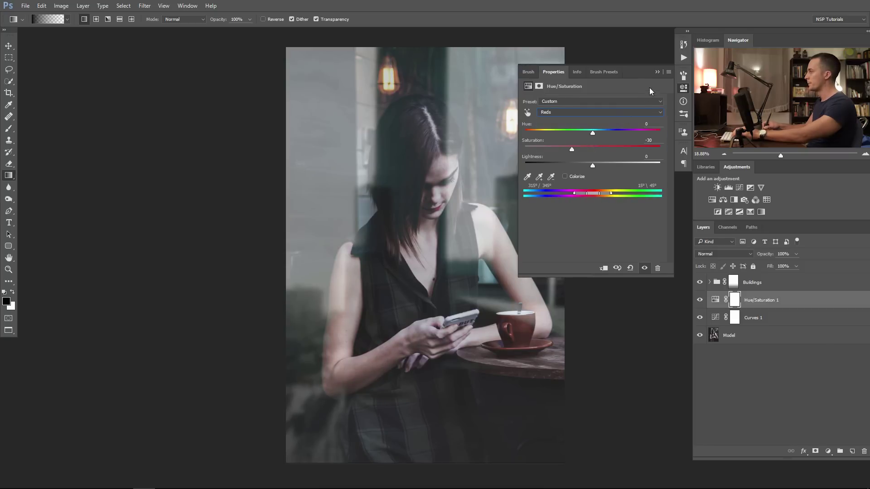
click(683, 88)
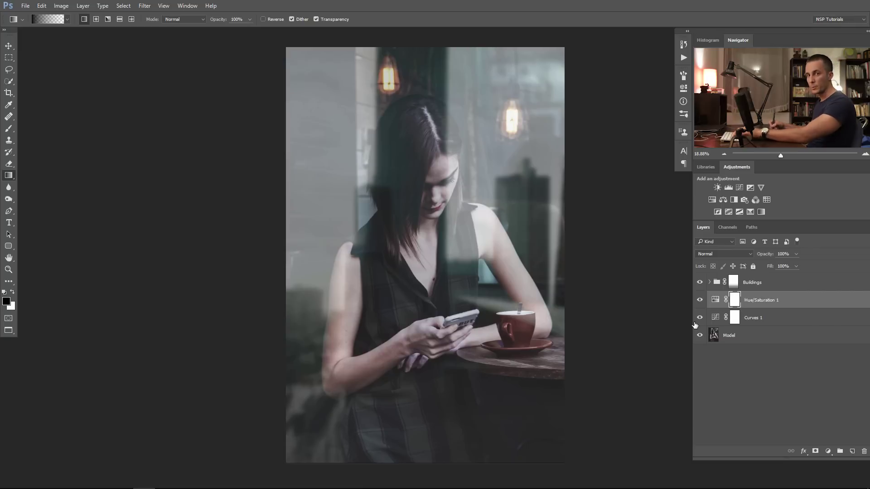
Step: Invert the Hue/Saturation 1 mask and set up a soft round white brush at 20% opacity
key(ctrl+i)
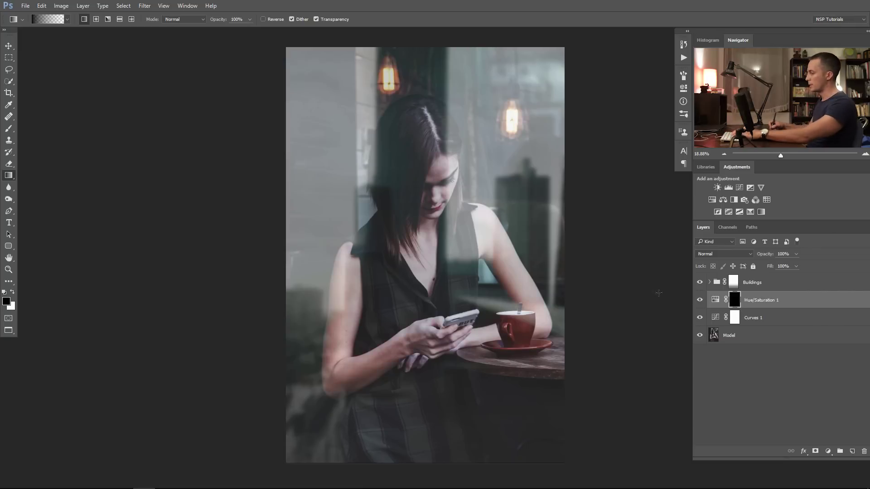
key(b)
right_click(440, 251)
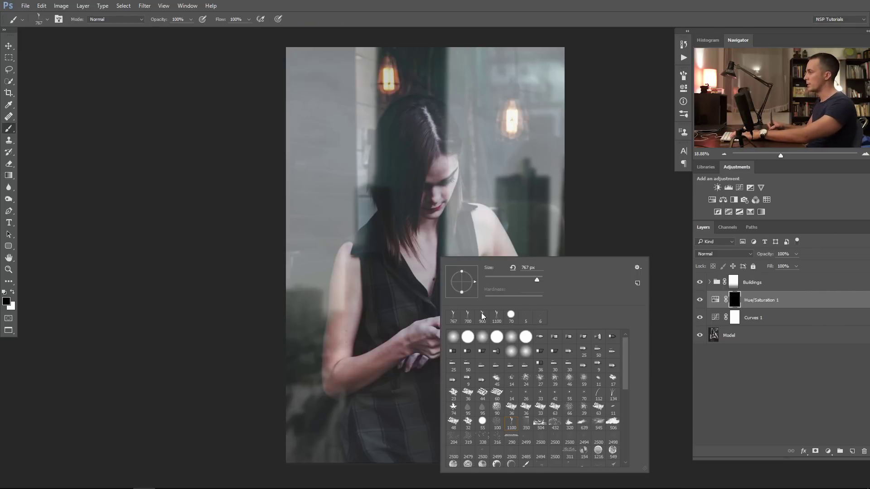
click(469, 337)
click(454, 337)
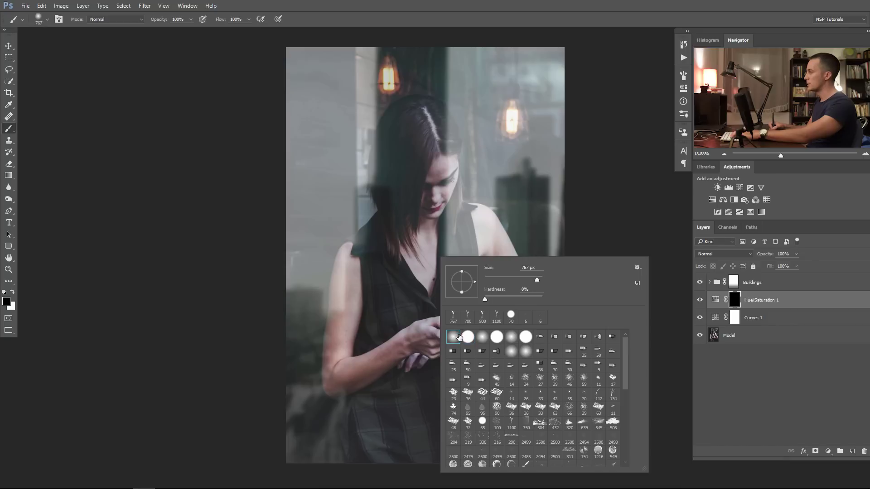
click(237, 304)
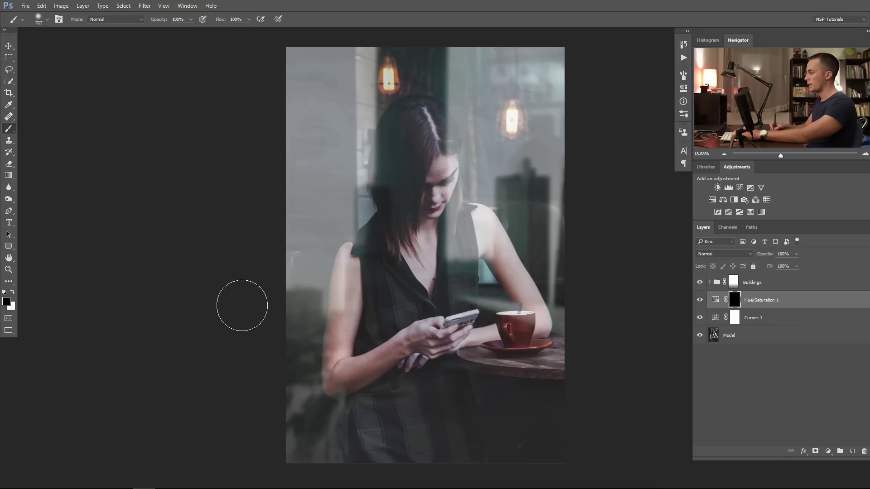
key(x)
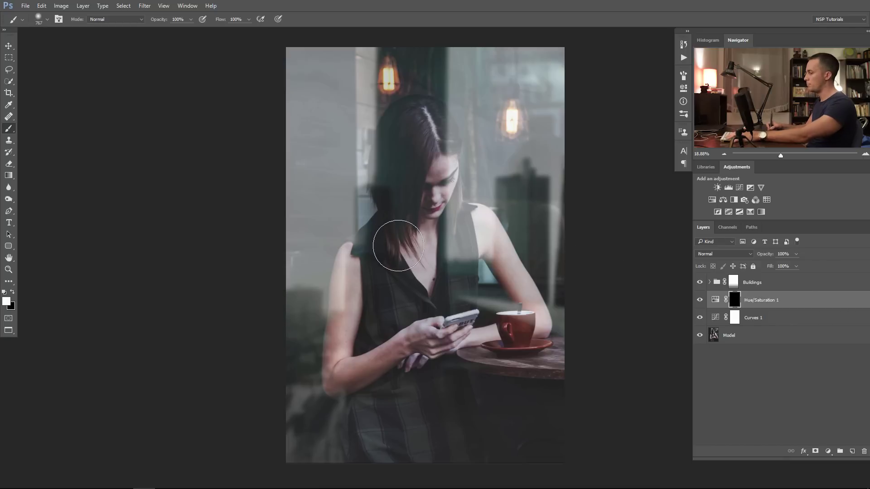
key(2)
Step: Brush the Reds reduction back onto the arm with a 300 px brush, then select the Buildings group
scroll(344, 333, up, 2)
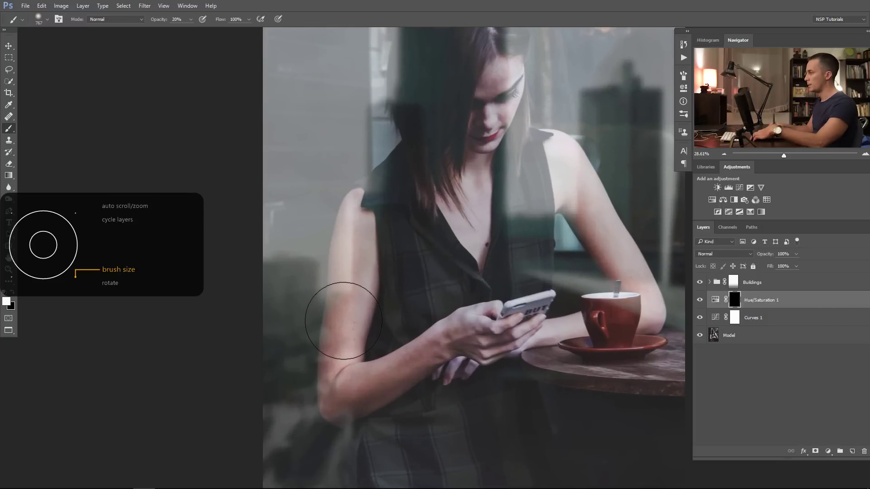
key(bracketleft)
key(bracketleft)
key(bracketleft)
key(bracketleft)
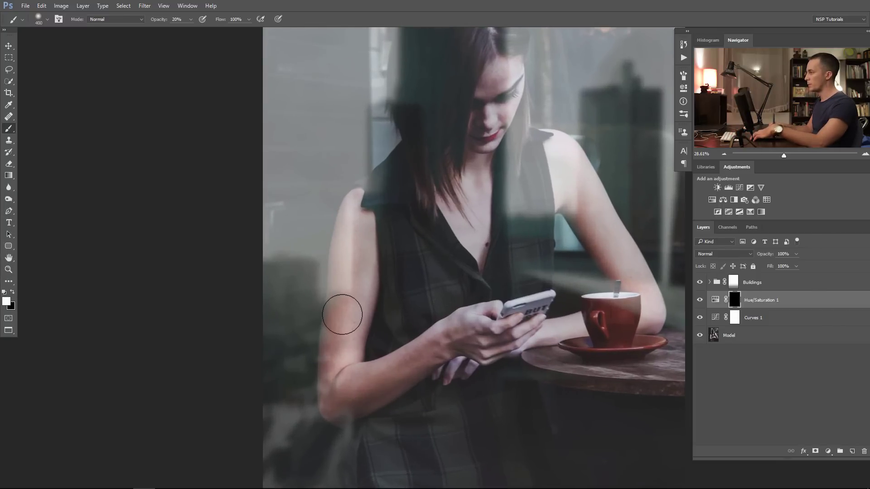
key(bracketleft)
mouse_move(342, 315)
mouse_down()
mouse_move(336, 351)
mouse_move(350, 292)
mouse_move(334, 369)
mouse_move(330, 349)
mouse_up()
key(bracketleft)
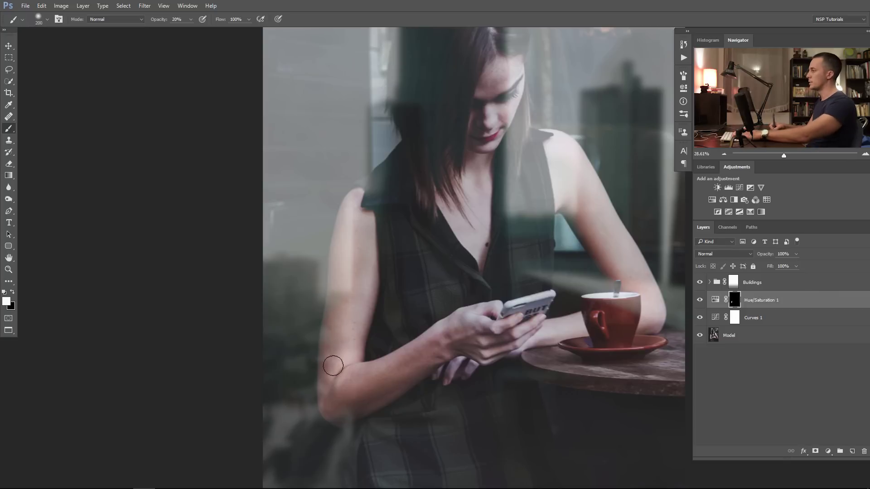
scroll(335, 352, down, 3)
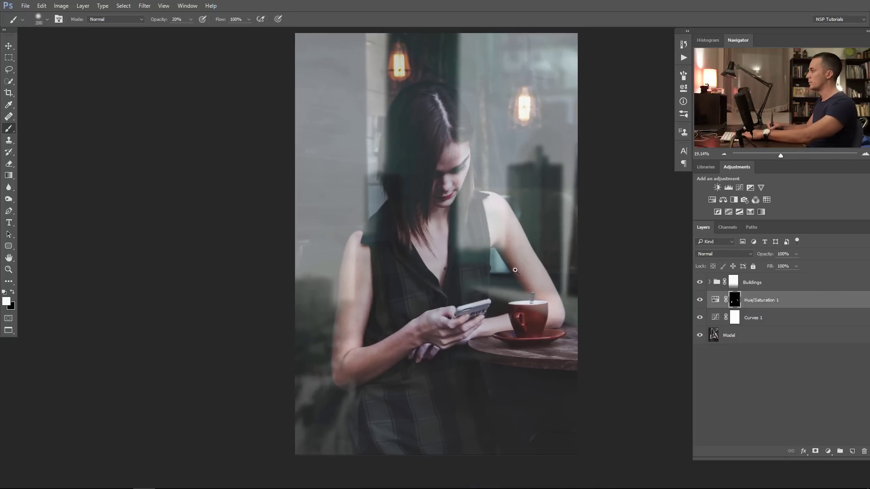
scroll(517, 272, down, 1)
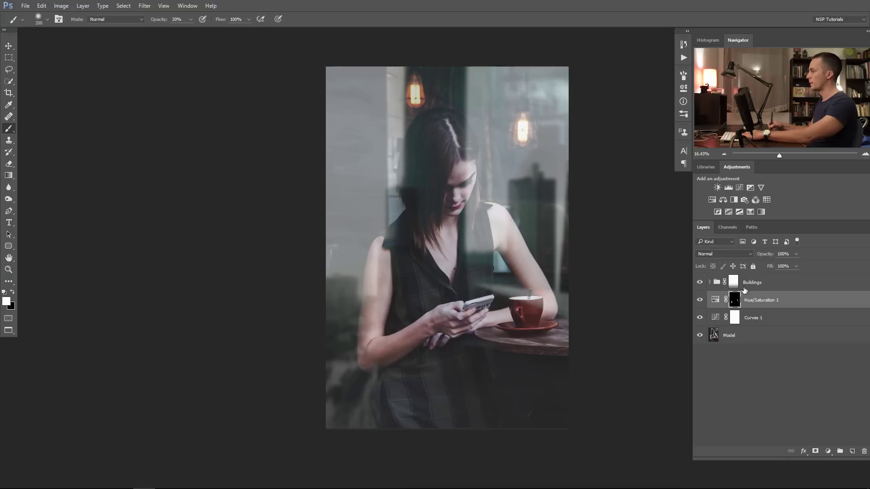
click(717, 284)
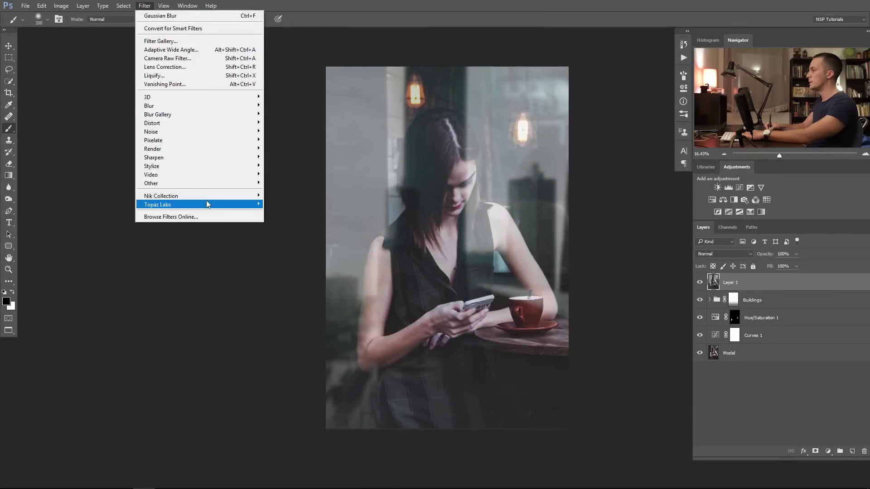
Step: Launch Color Efex Pro 4 from Filter > Nik Collection on the merged Layer 1
mouse_move(206, 200)
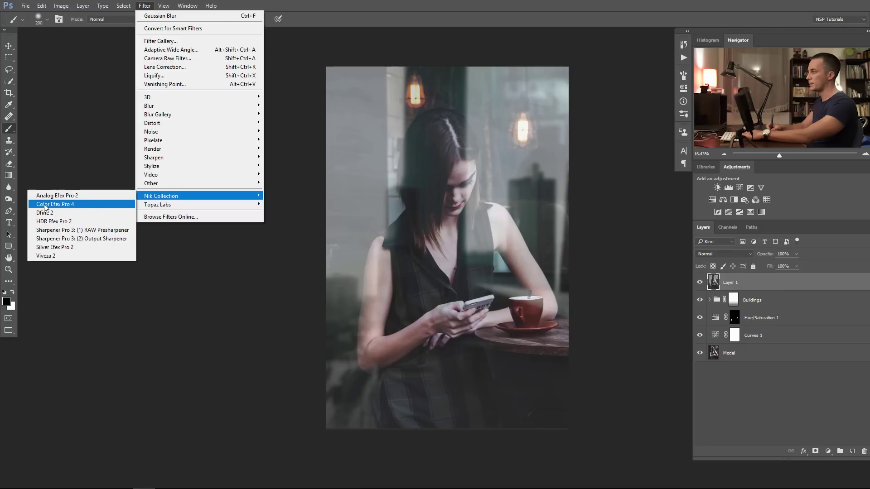
click(67, 205)
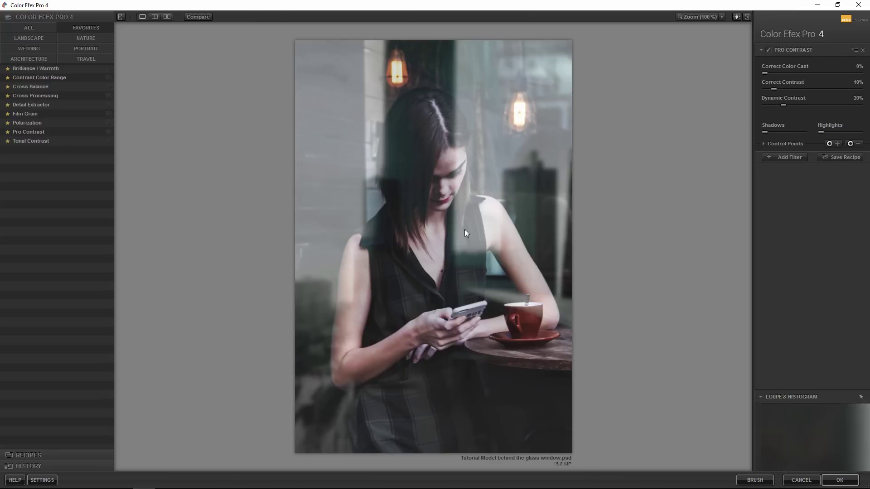
Step: Apply Pro Contrast with Dynamic Contrast settled at about 34%, then add a second filter slot
click(41, 132)
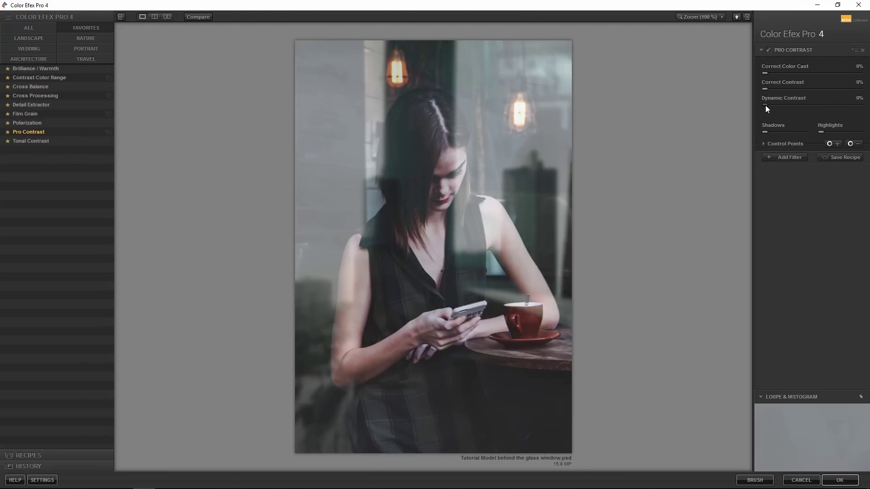
drag(772, 103, 804, 105)
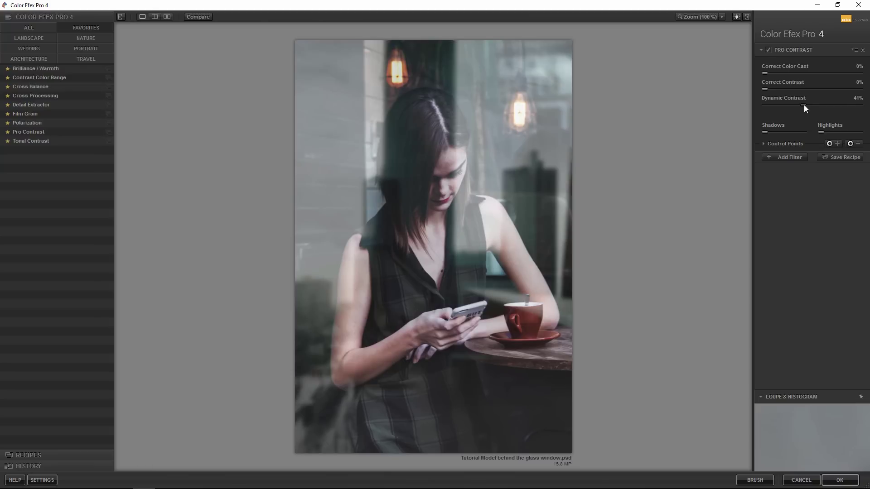
drag(803, 105, 775, 104)
drag(823, 107, 851, 109)
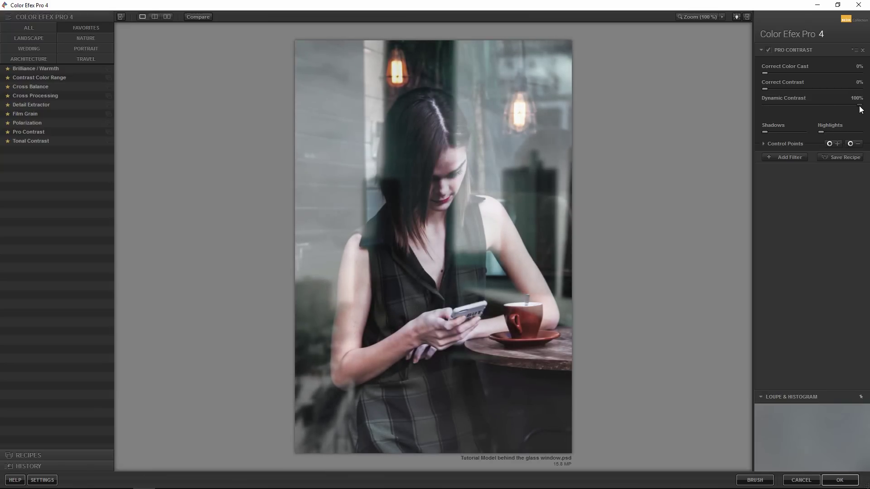
drag(853, 109, 766, 88)
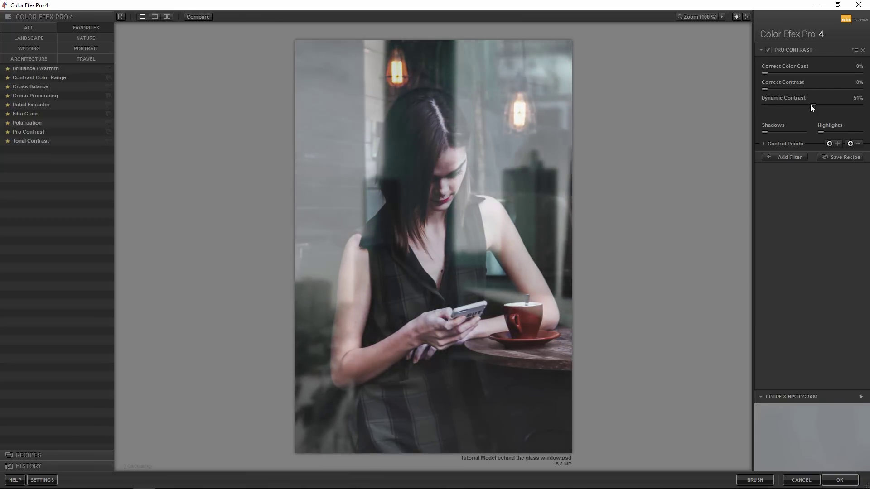
drag(810, 104, 813, 102)
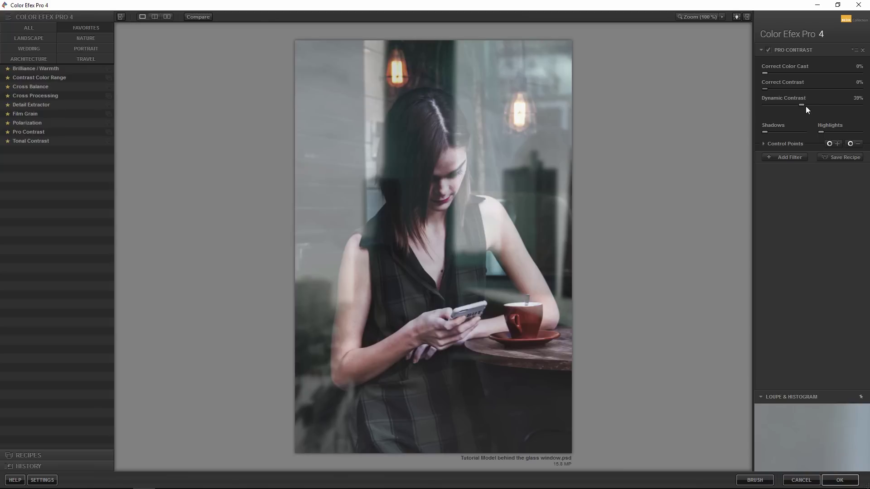
drag(797, 104, 796, 105)
click(786, 157)
Step: Put Brilliance / Warmth in the second slot and apply the filters back to Photoshop
click(44, 71)
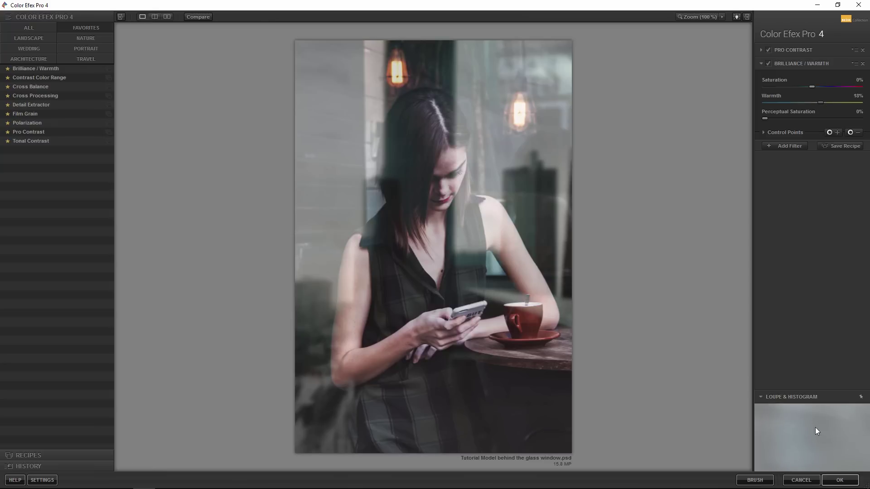
click(840, 480)
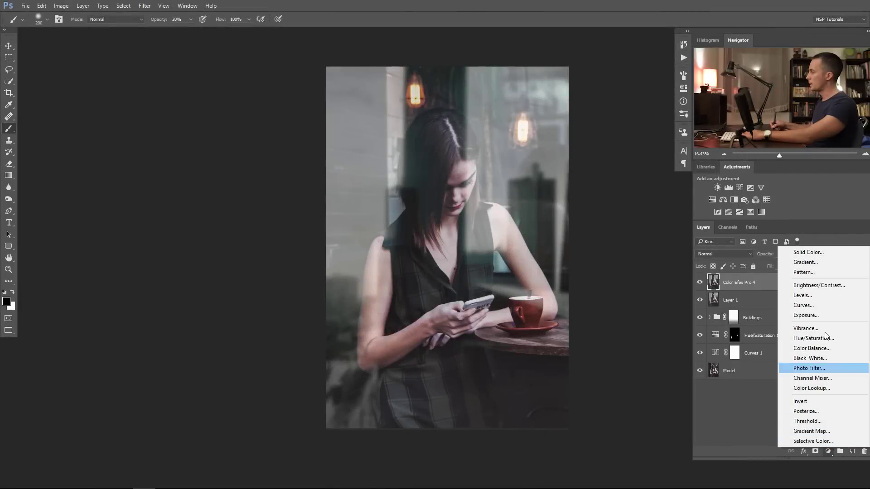
Step: Add a Curves 2 layer setting the Blue channel's white point to 246 and black point to 8
click(814, 306)
click(617, 113)
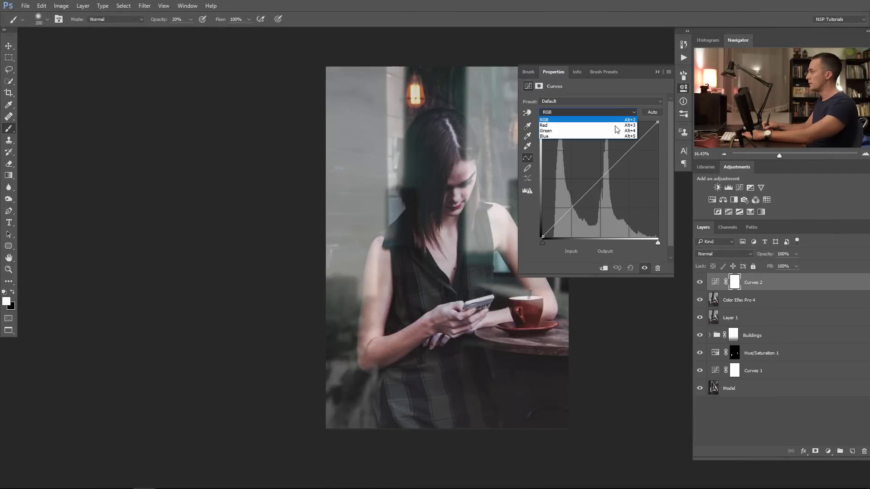
click(608, 136)
drag(659, 121, 657, 127)
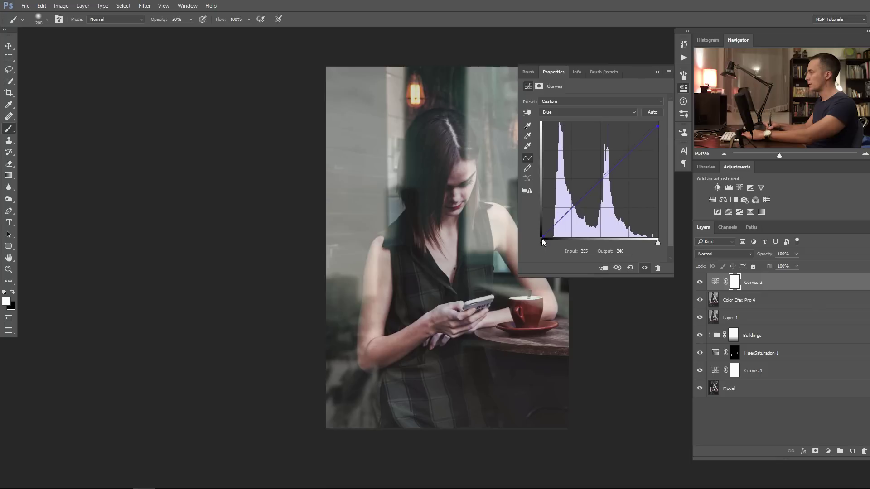
drag(542, 239, 542, 234)
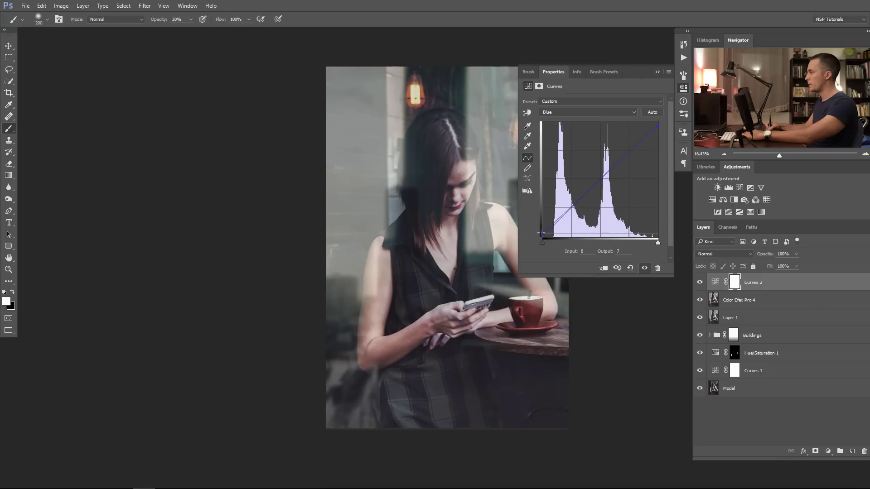
click(656, 72)
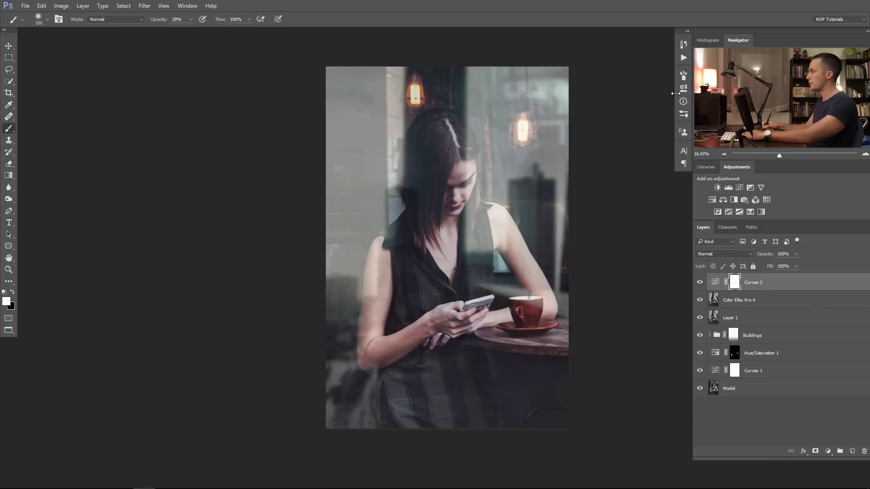
Step: Hide Curves 2 and stamp all visible layers into a new merged Layer 2
click(700, 282)
click(700, 282)
click(701, 282)
click(715, 297)
key(x)
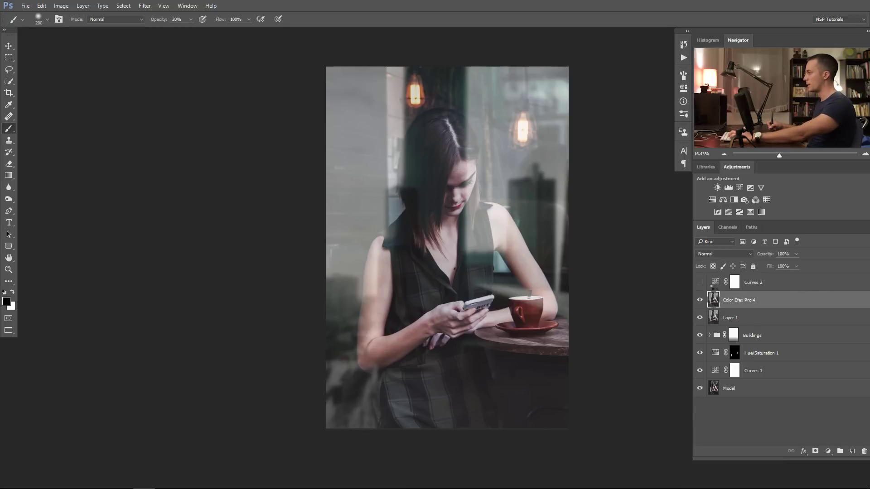
key(ctrl+alt+shift+e)
Step: Open the Camera Raw Filter on Layer 2 at its Split Toning panel
click(148, 6)
click(186, 59)
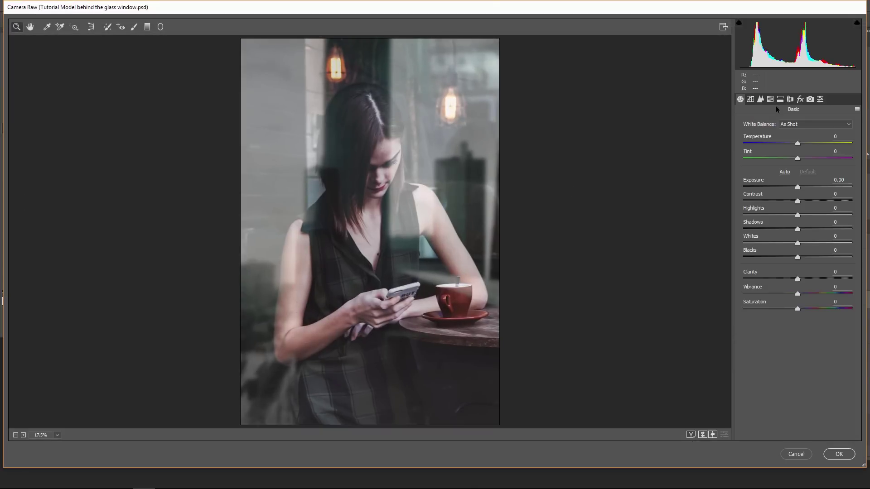
click(780, 99)
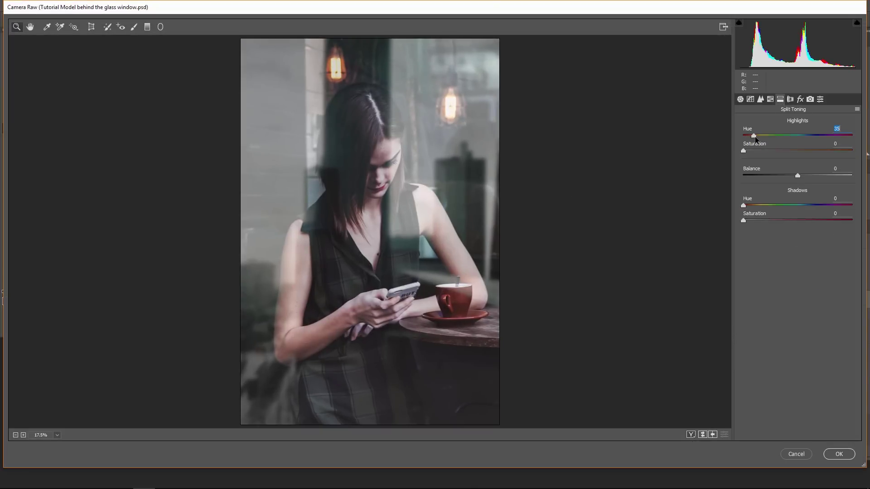
Step: Split-tone with highlights hue 36/saturation 14, shadows hue 212/saturation 21, balance +31
drag(756, 140, 762, 152)
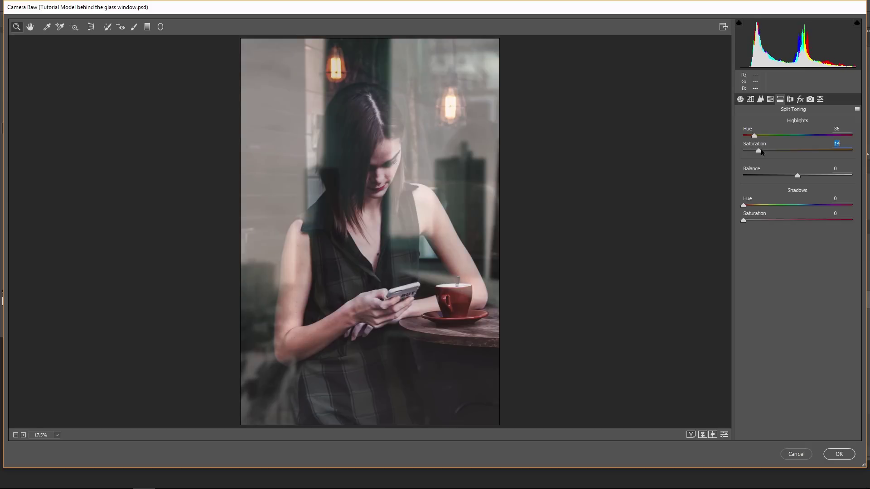
drag(811, 206, 801, 208)
drag(743, 220, 765, 221)
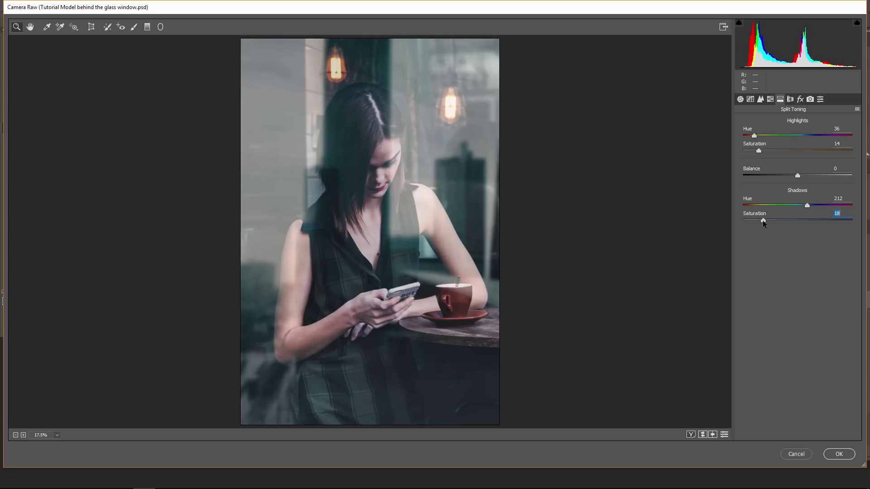
drag(762, 223, 762, 223)
drag(798, 176, 814, 175)
drag(762, 220, 768, 220)
click(753, 212)
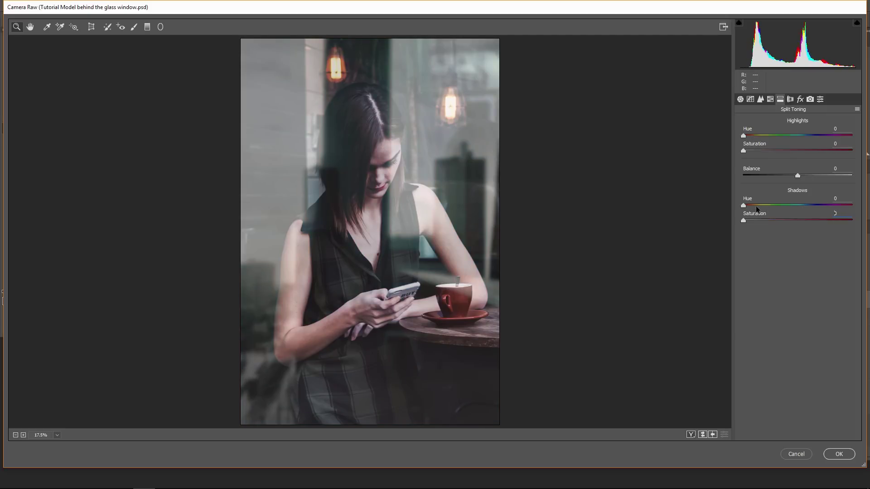
Step: In Camera Raw's Effects panel set Dehaze to -5 and a -8 post-crop vignette with feather 65
click(800, 99)
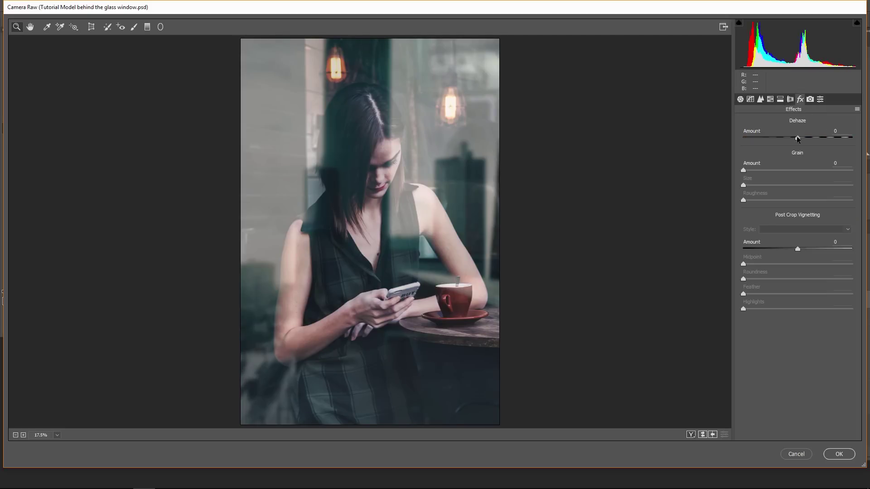
mouse_move(798, 139)
mouse_down()
mouse_move(810, 138)
mouse_move(785, 139)
mouse_move(813, 138)
mouse_move(788, 139)
mouse_move(798, 141)
mouse_up()
drag(799, 250, 793, 250)
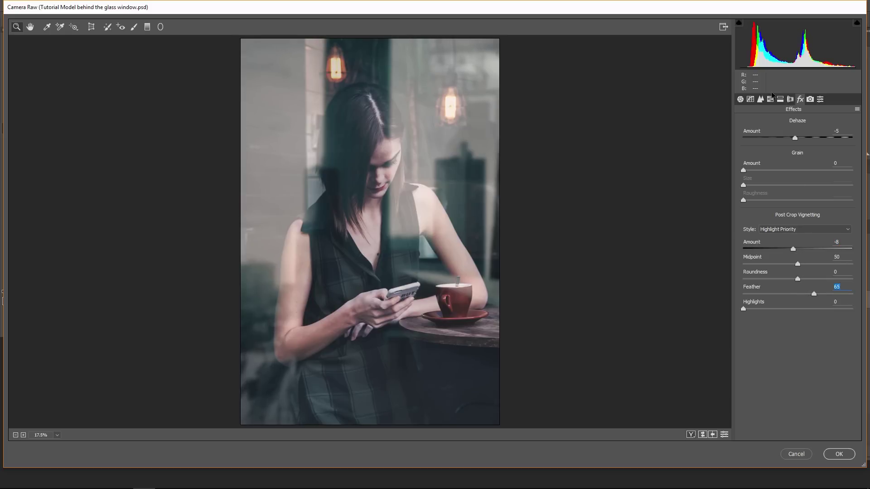
click(742, 100)
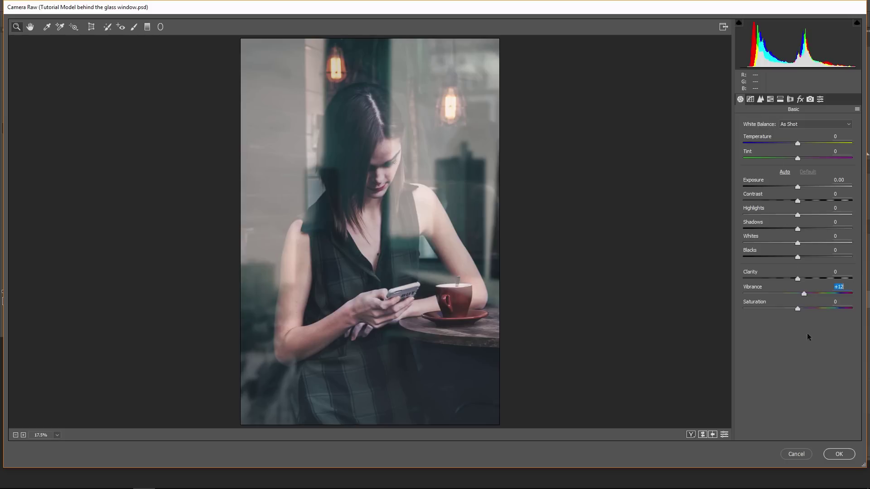
Step: Apply the Camera Raw grade with Vibrance +12 to Layer 2 and toggle its visibility to compare
click(839, 454)
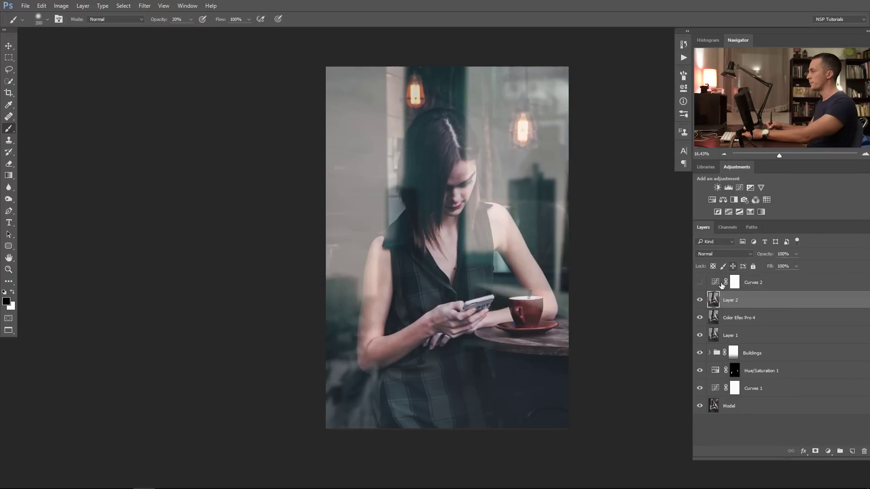
click(701, 300)
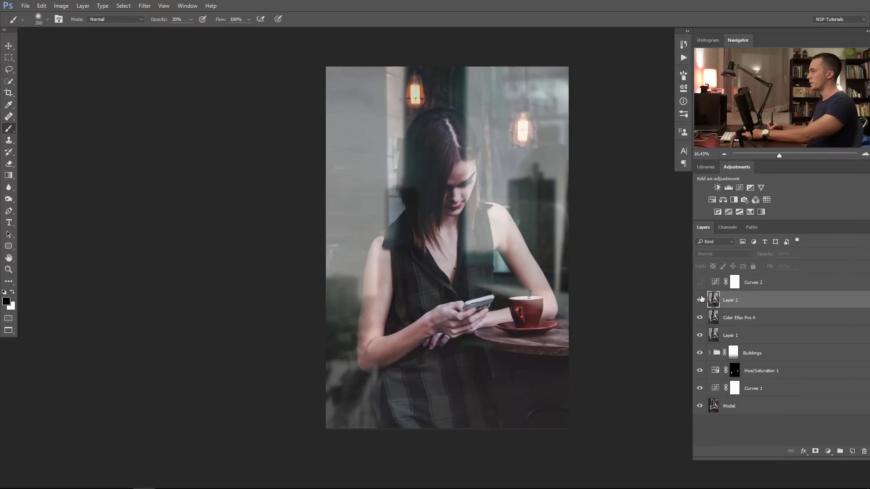
click(701, 299)
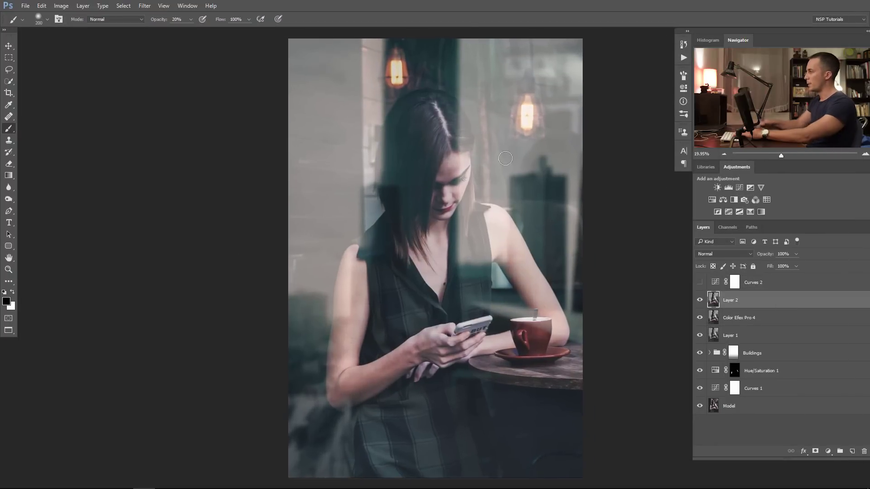